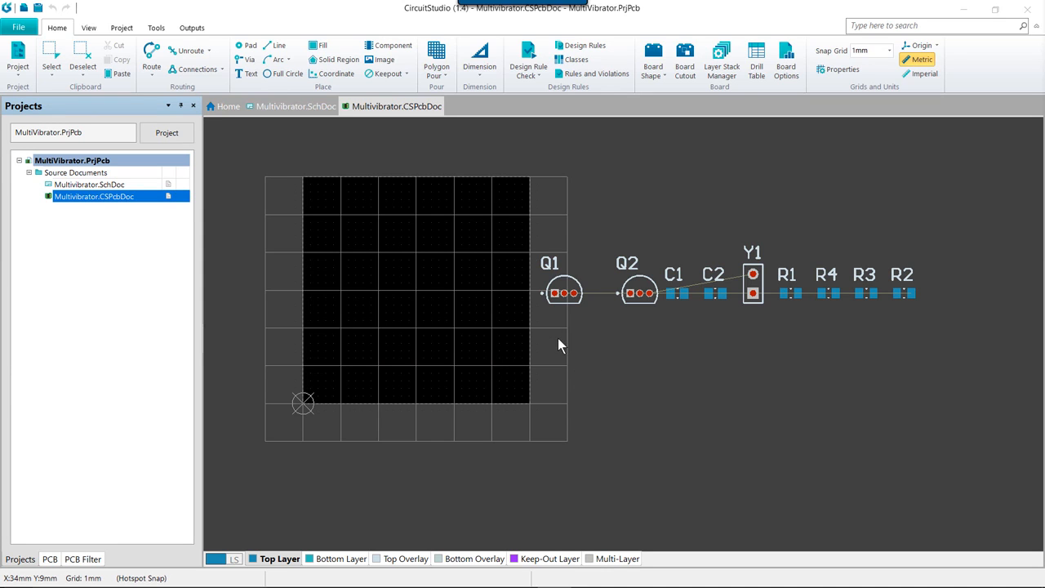
Step: Zoom the view to an area enclosing the board outline and the row of components beside it
scroll(572, 337, "up", 1, "ctrl")
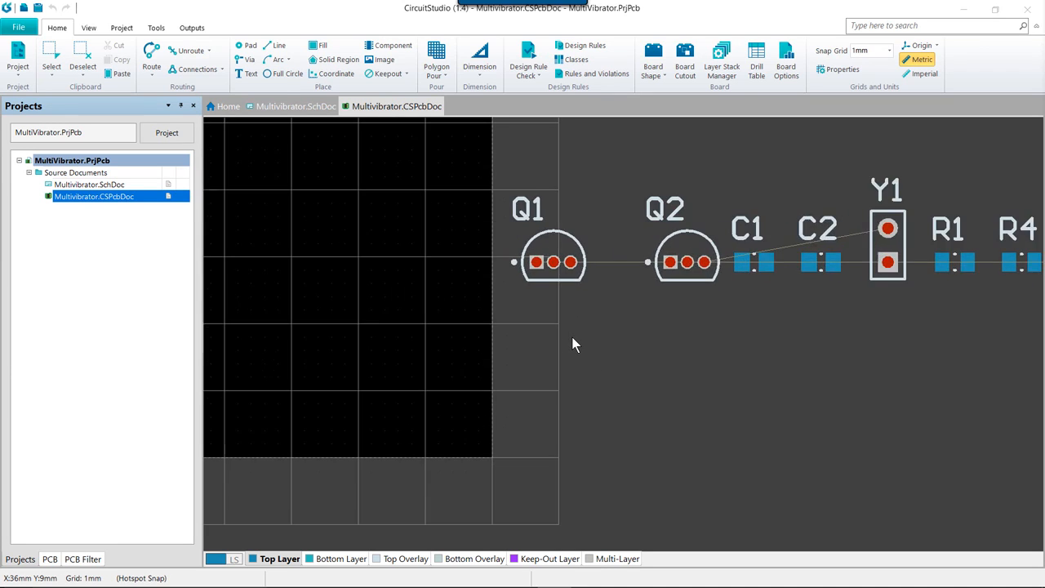
scroll(571, 336, "down", 1, "ctrl")
scroll(572, 337, "up", 2, "ctrl")
scroll(571, 337, "down", 2, "ctrl")
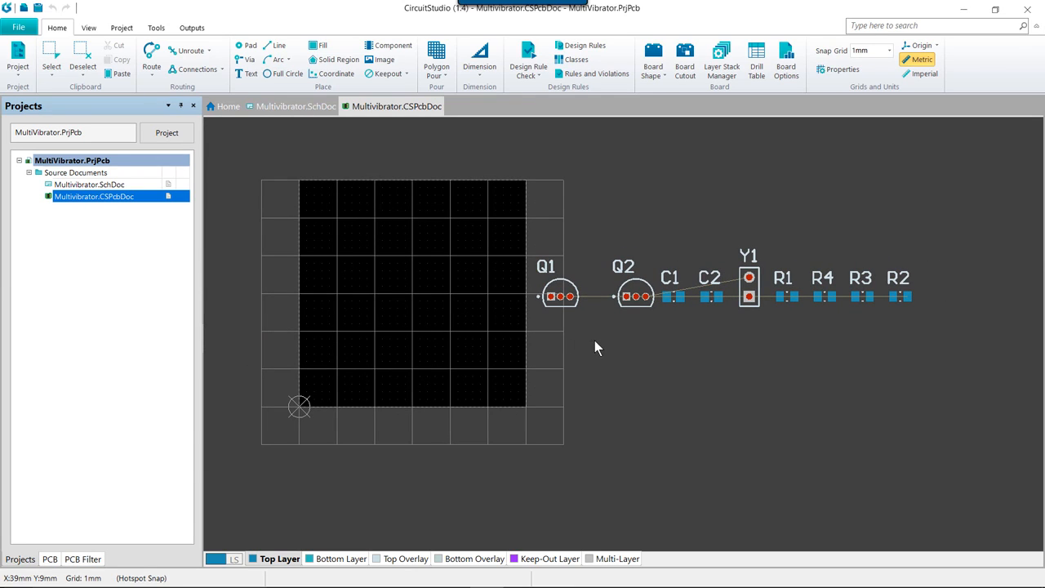
right_click(594, 342)
mouse_move(625, 481)
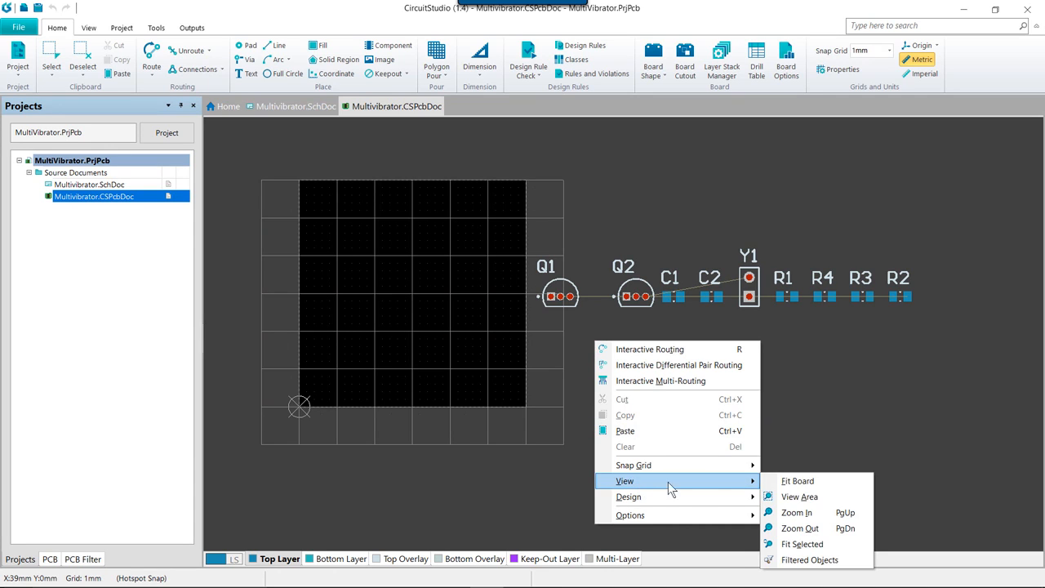
left_click(776, 493)
left_click(286, 140)
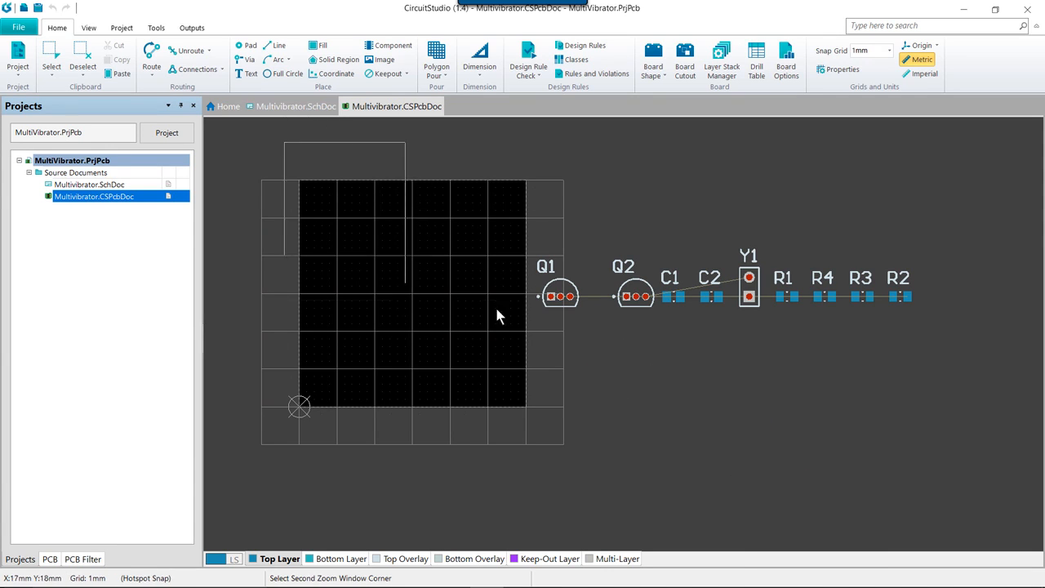
left_click(905, 468)
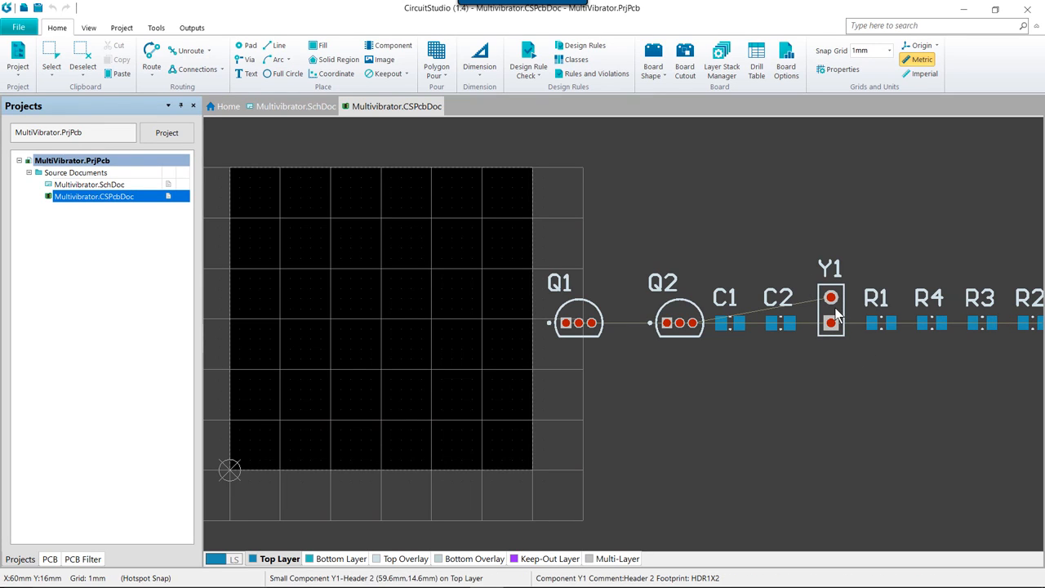
Step: Move header Y1 onto the left side of the board, with its square pad at about X 5 mm, Y 14 mm
left_click_drag(836, 313, 768, 326)
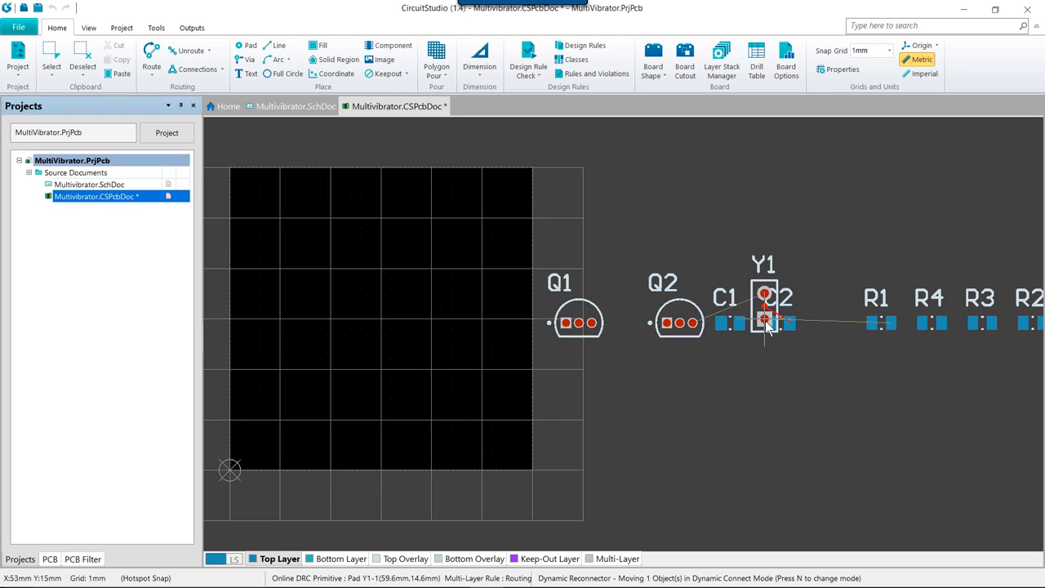
left_click_drag(768, 323, 278, 333)
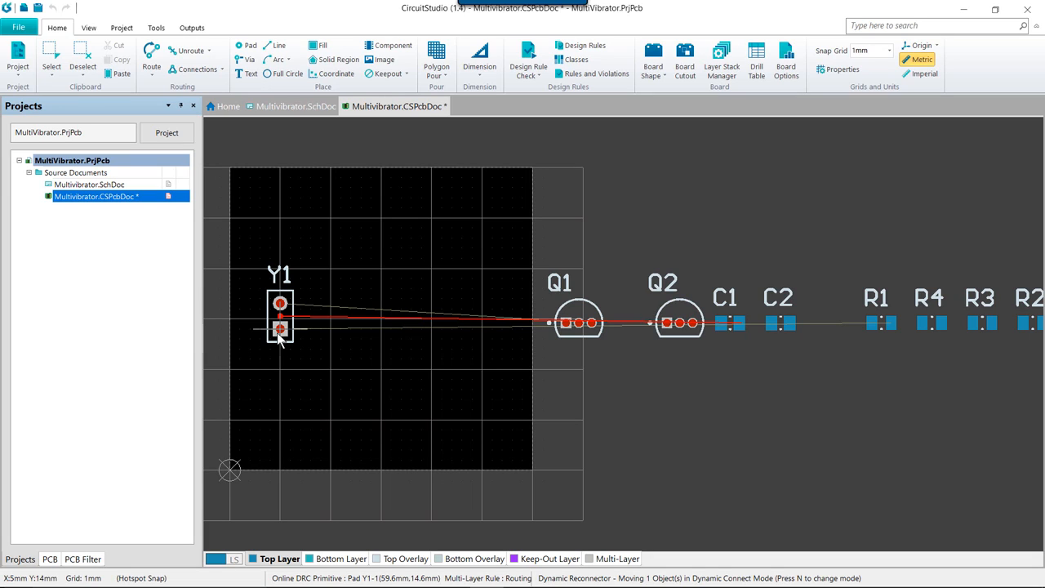
left_click_drag(277, 332, 277, 332)
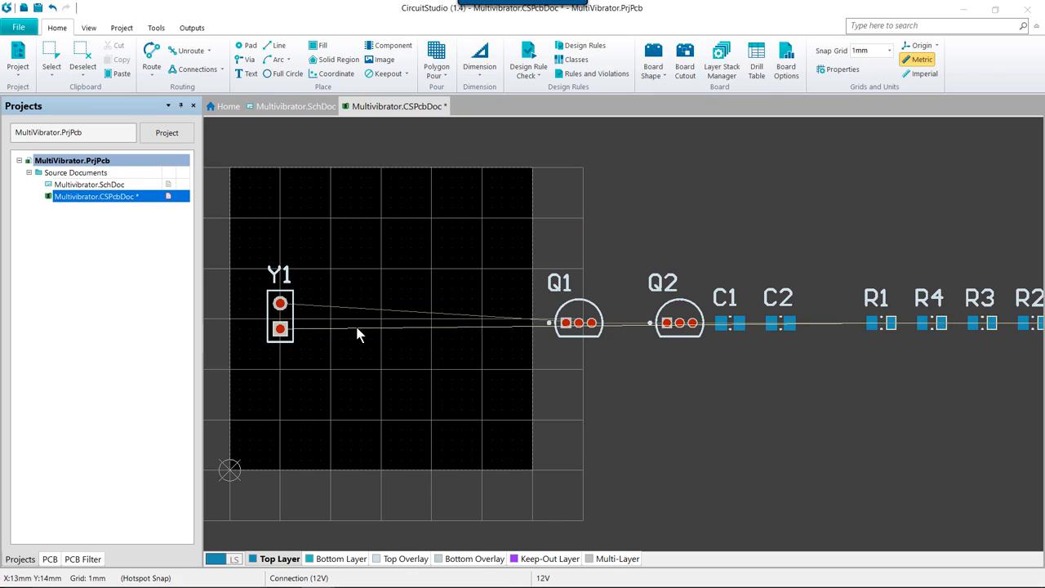
Step: Move transistors Q1 and Q2 side by side onto the board's upper half, at about X 12 mm and X 21 mm, both at Y 21 mm
left_click(156, 28)
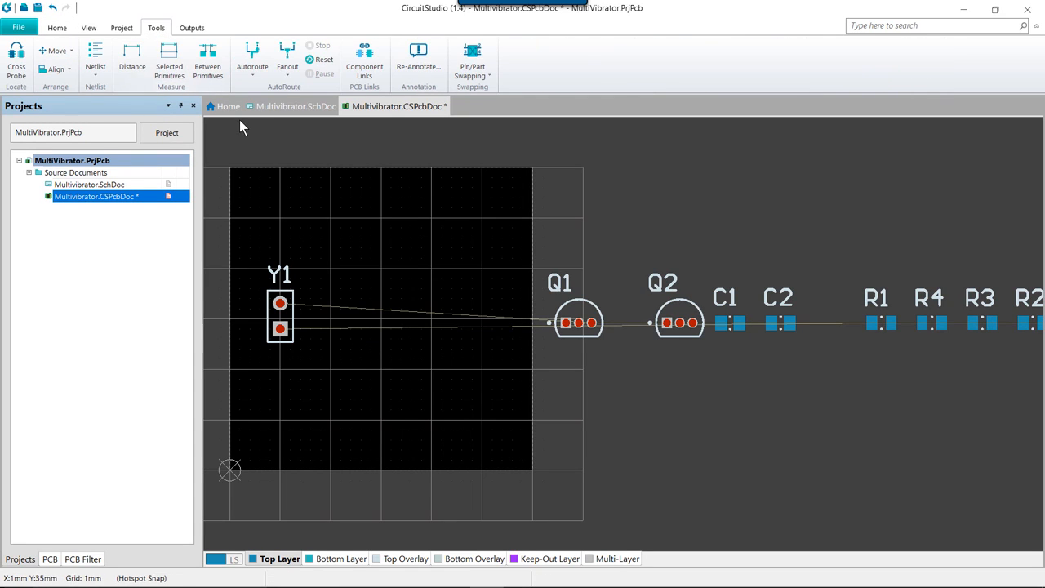
left_click(67, 51)
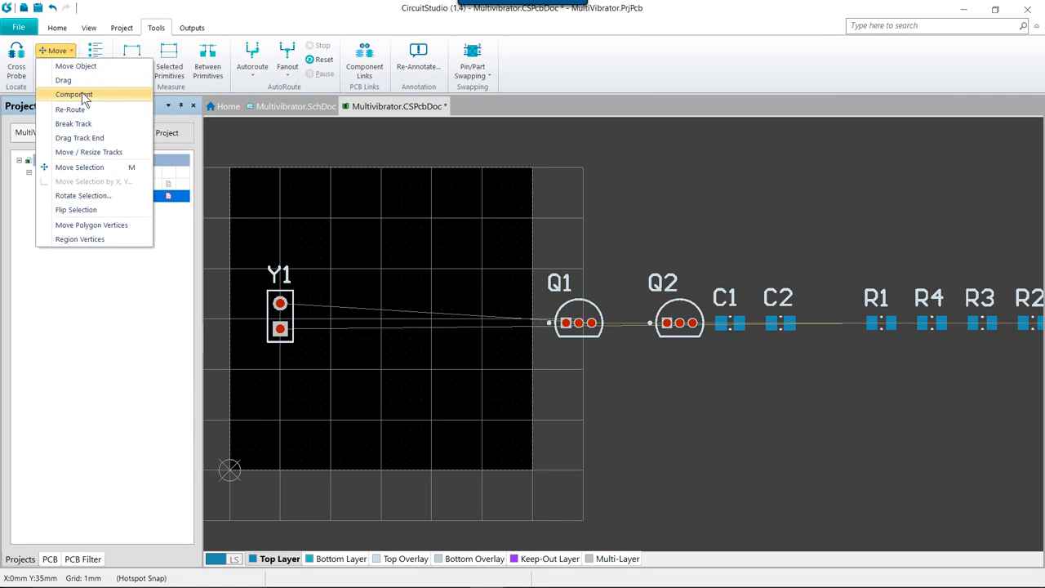
left_click(74, 95)
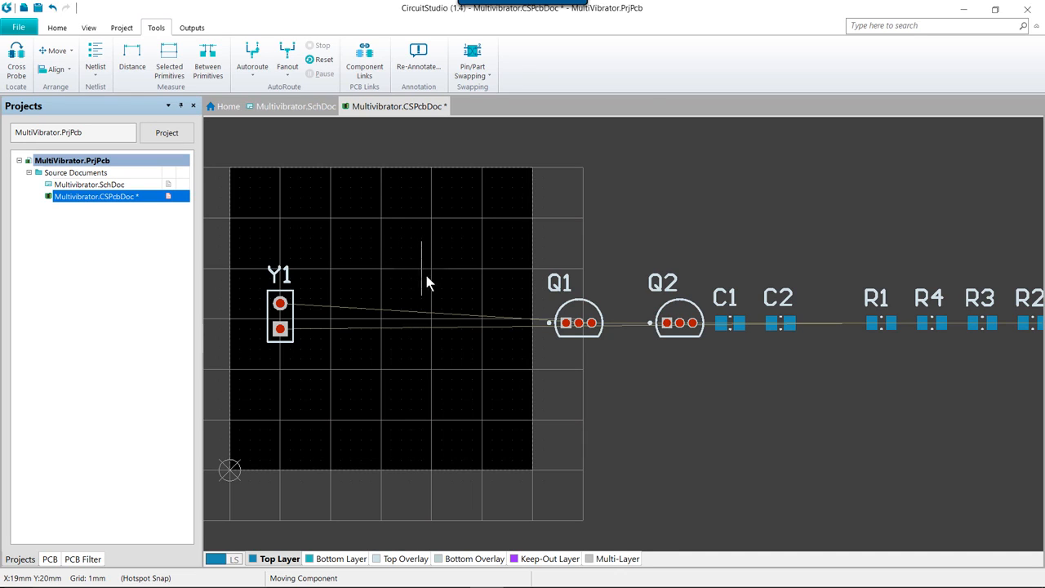
key("space")
left_click(583, 324)
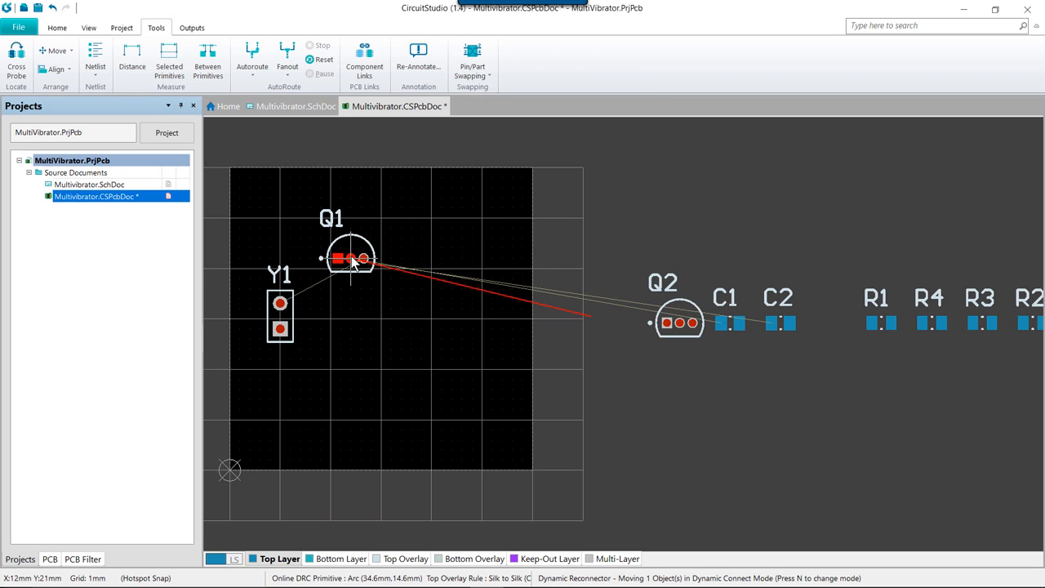
left_click(352, 259)
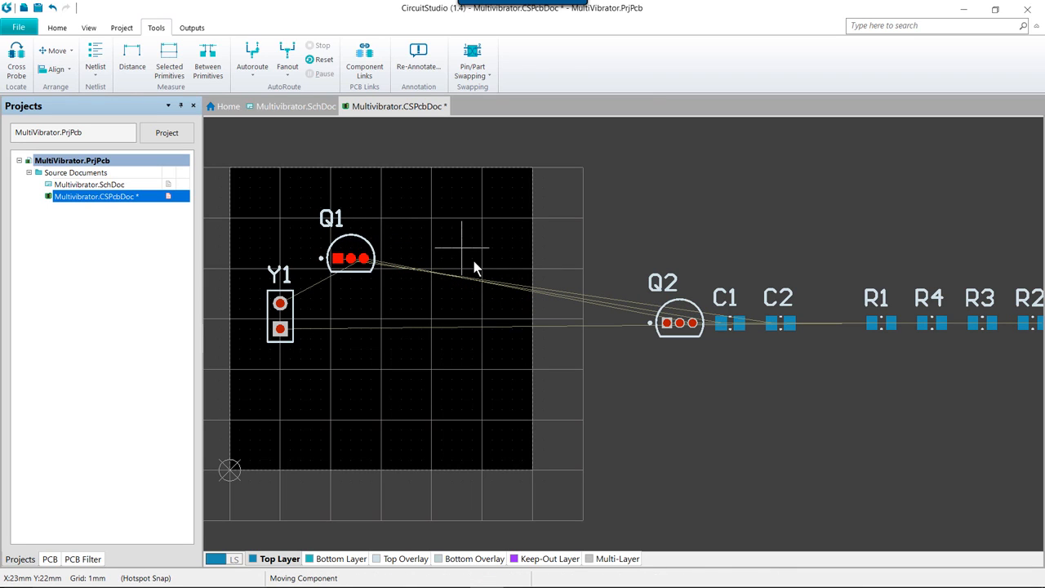
left_click(665, 322)
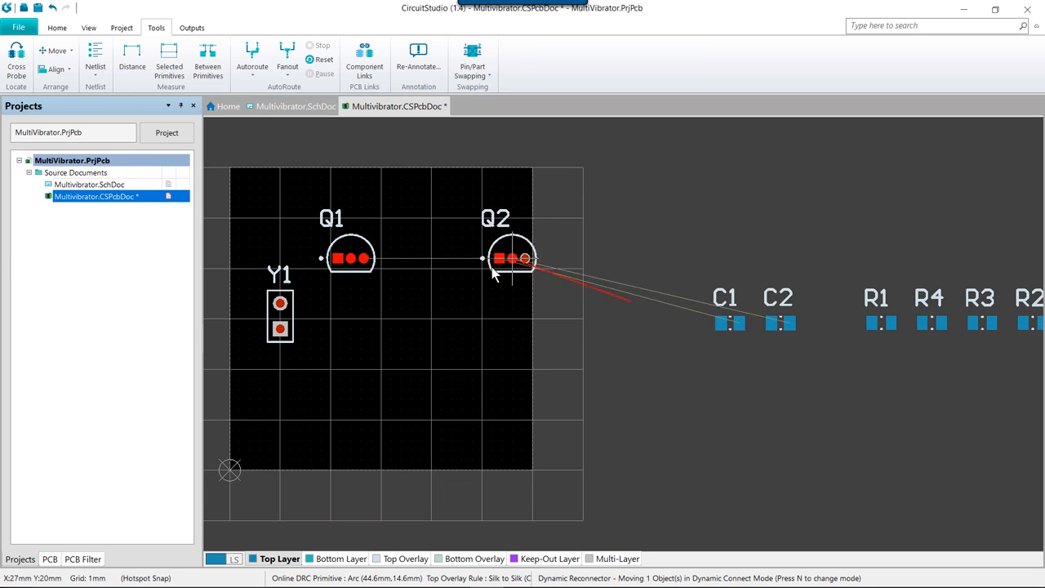
left_click(441, 258)
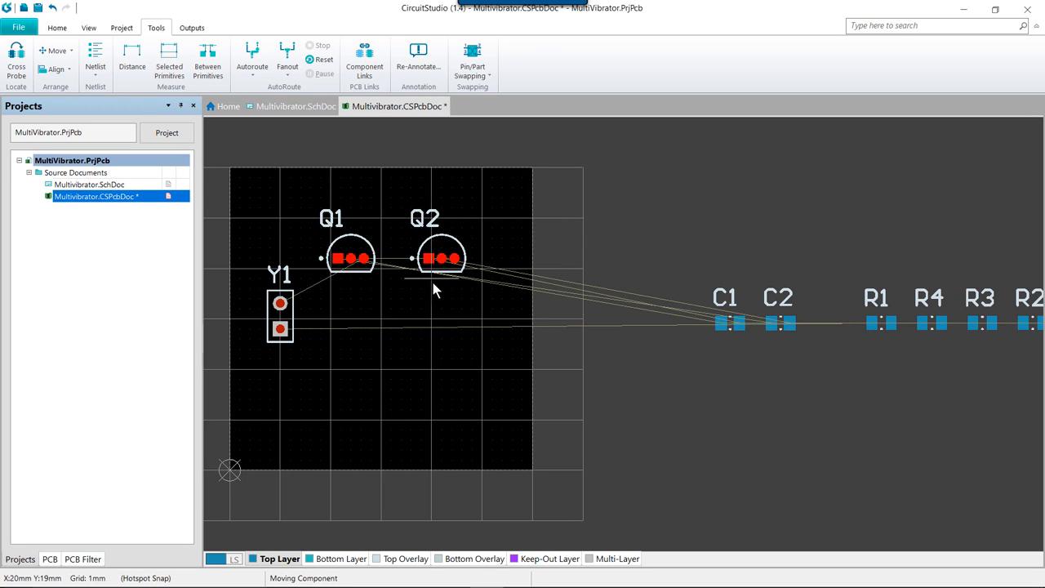
Step: Choose component C1 by its designator with movement to the cursor, and place it below Q1 at about X 13 mm, Y 14 mm
left_click(461, 357)
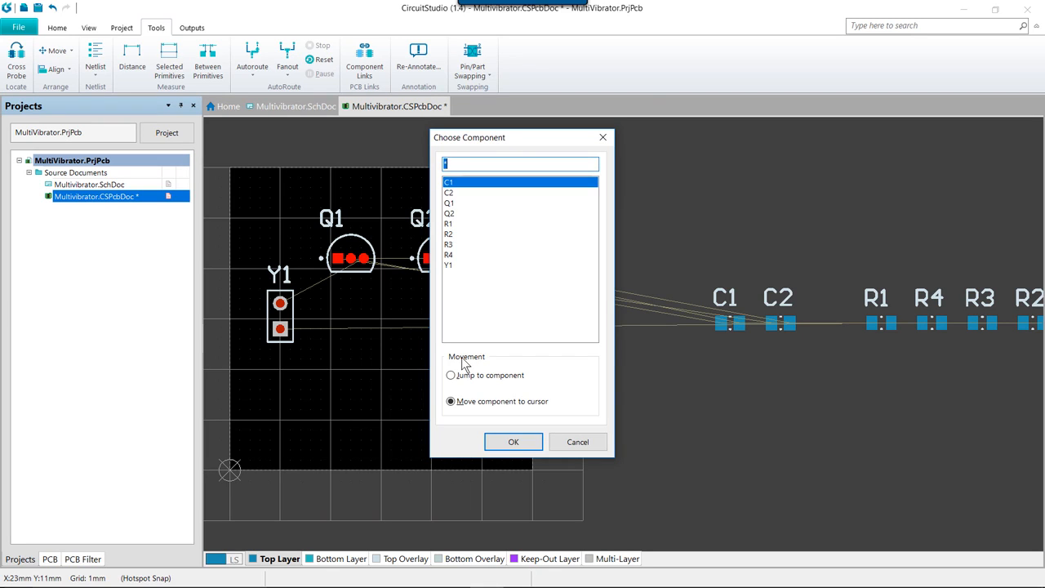
left_click(477, 407)
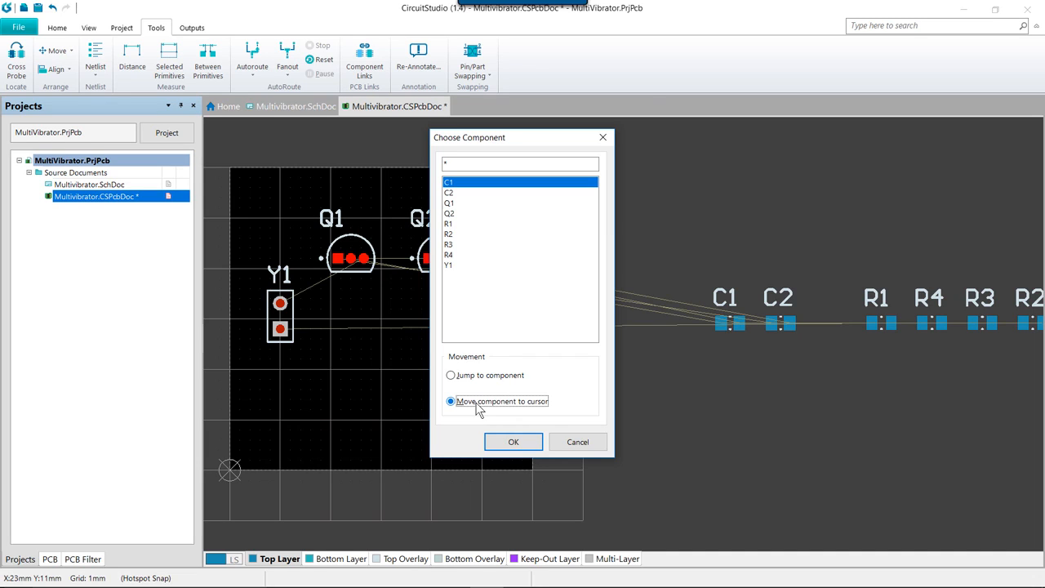
left_click(486, 164)
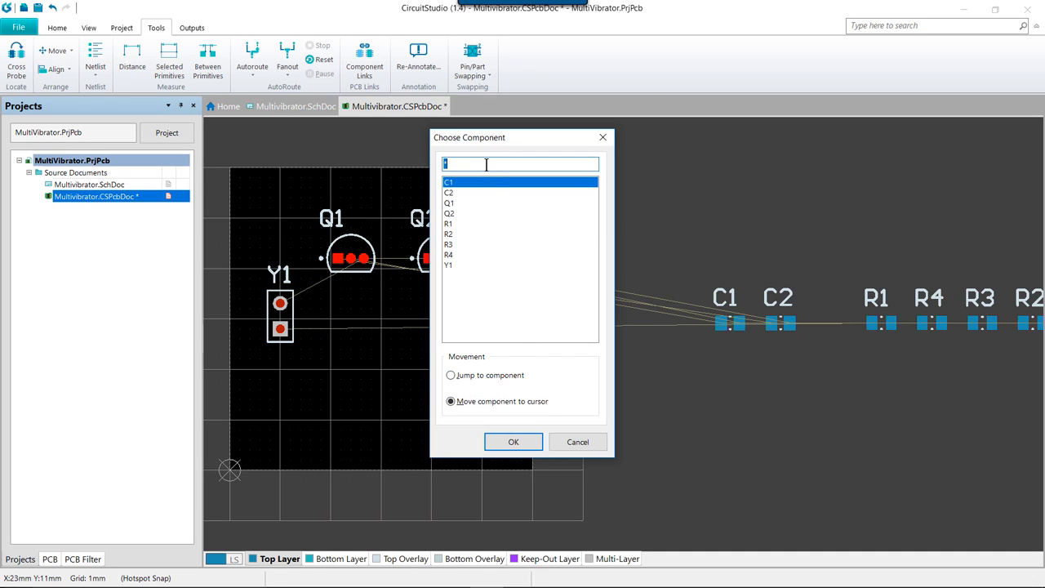
type("c1")
key("Return")
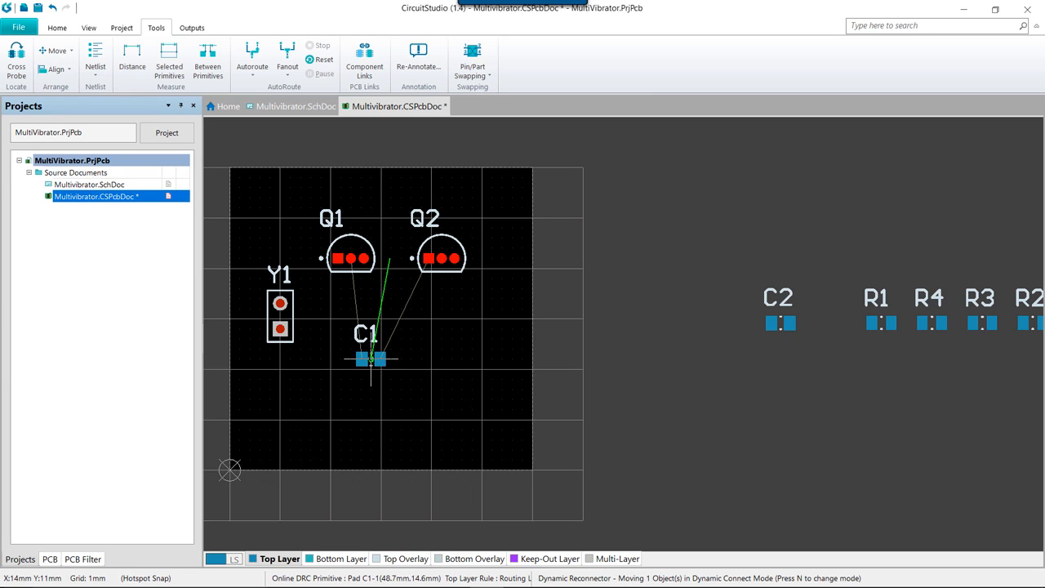
left_click(362, 328)
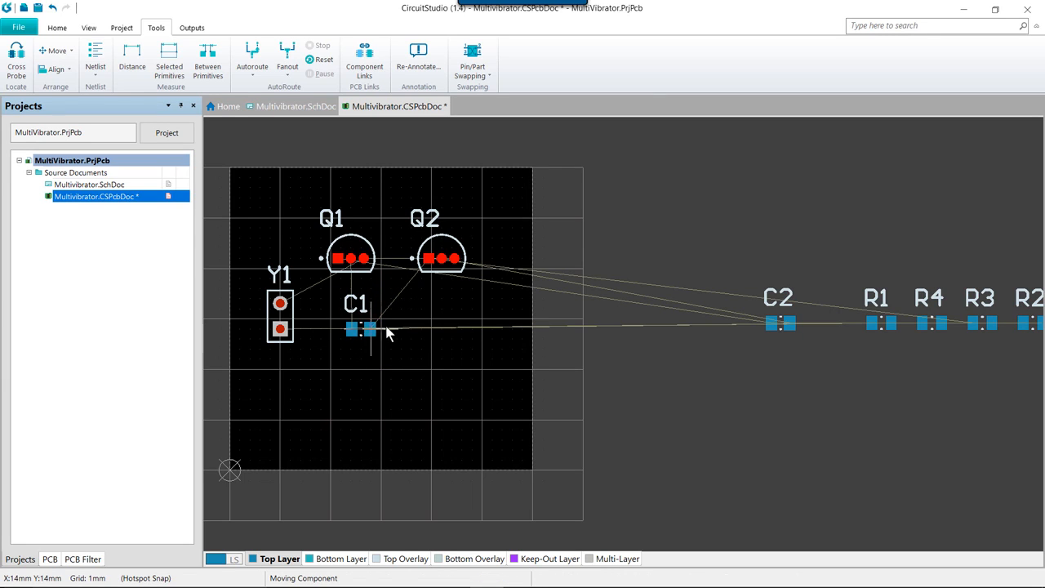
Step: Choose component C2 by its designator and place it below Q2, level with C1, at about X 21 mm, Y 14 mm
left_click(431, 330)
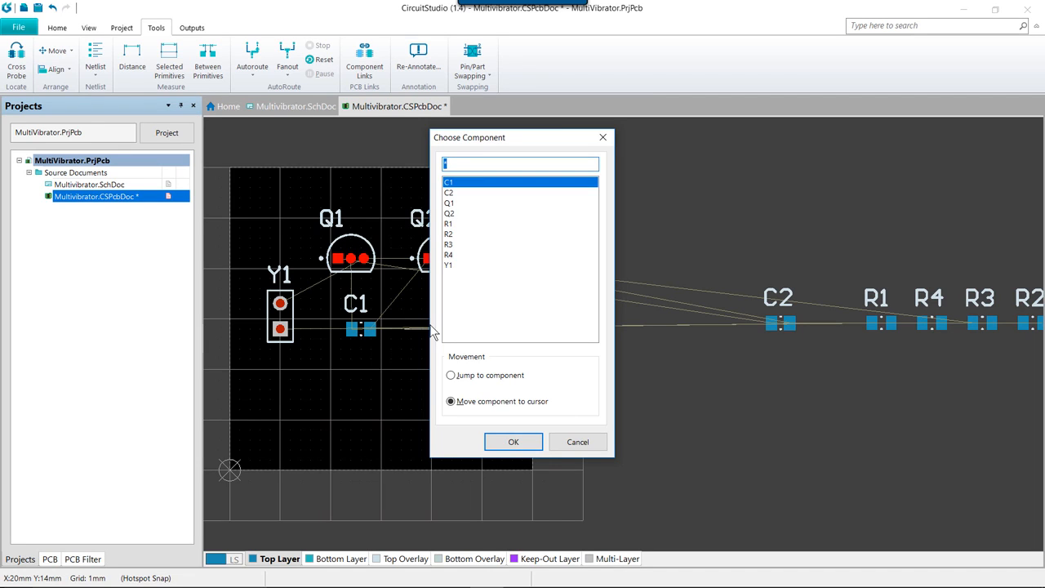
type("c2")
key("Return")
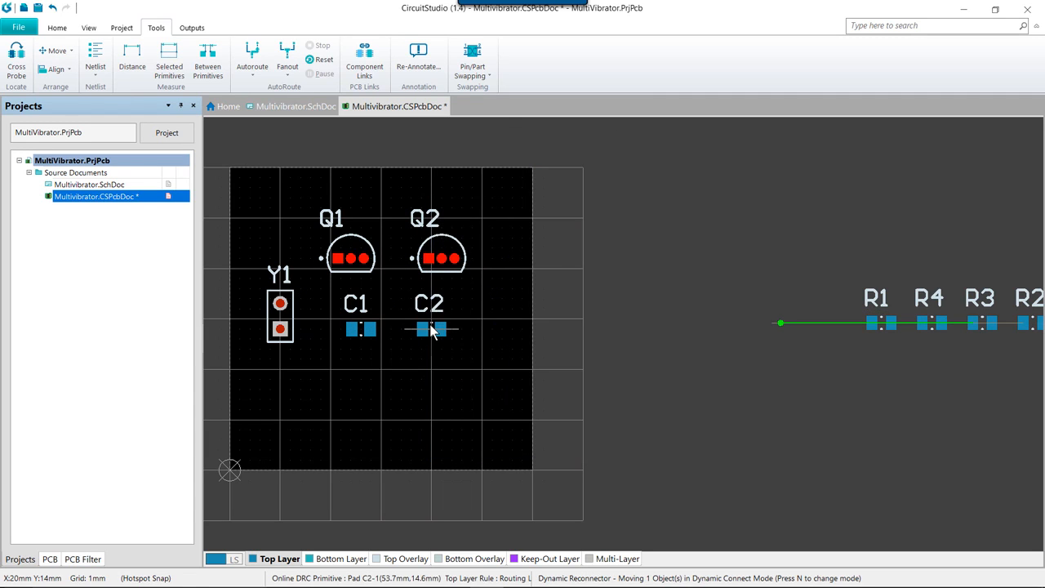
left_click(441, 329)
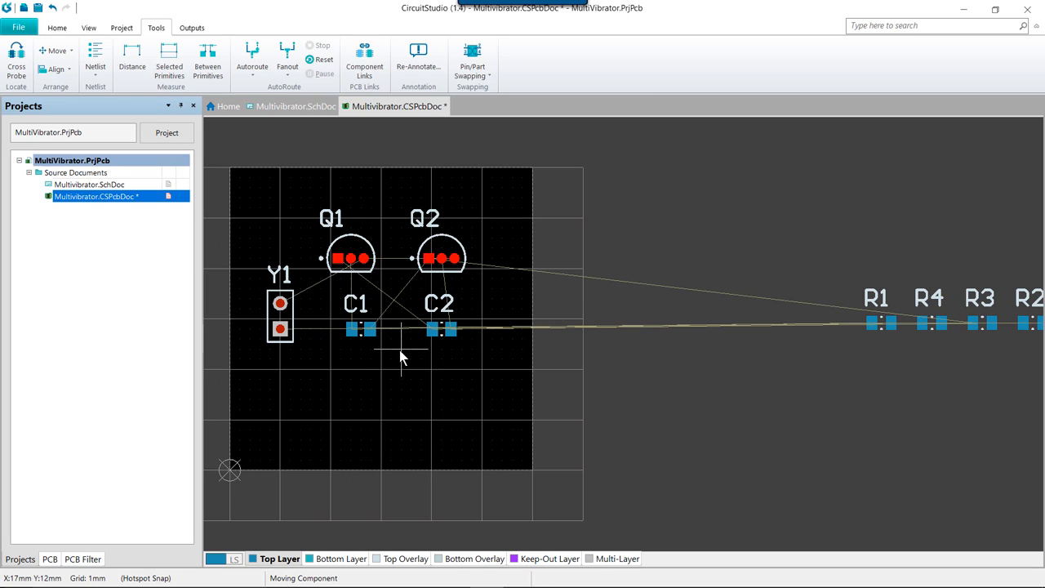
right_click(399, 360)
Step: List the components of the Multivibrator class in the PCB component browser, sorted by designator in descending order
left_click(89, 28)
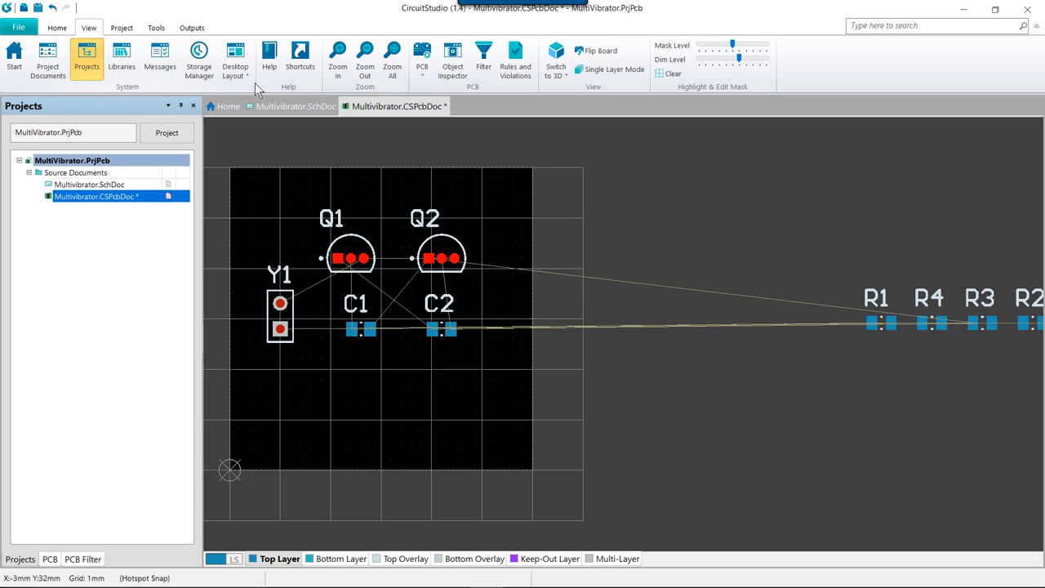
left_click(428, 76)
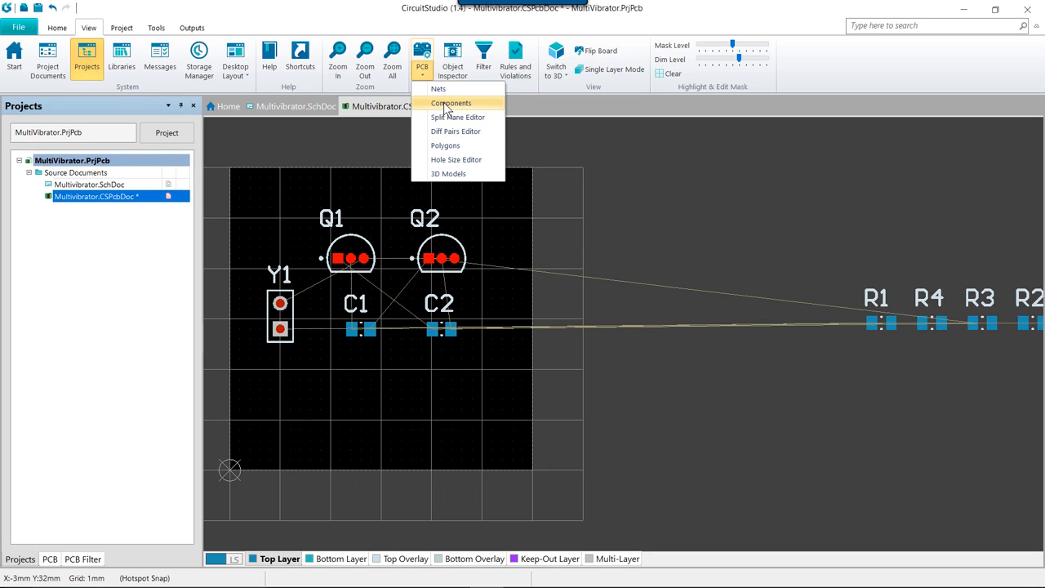
left_click(450, 103)
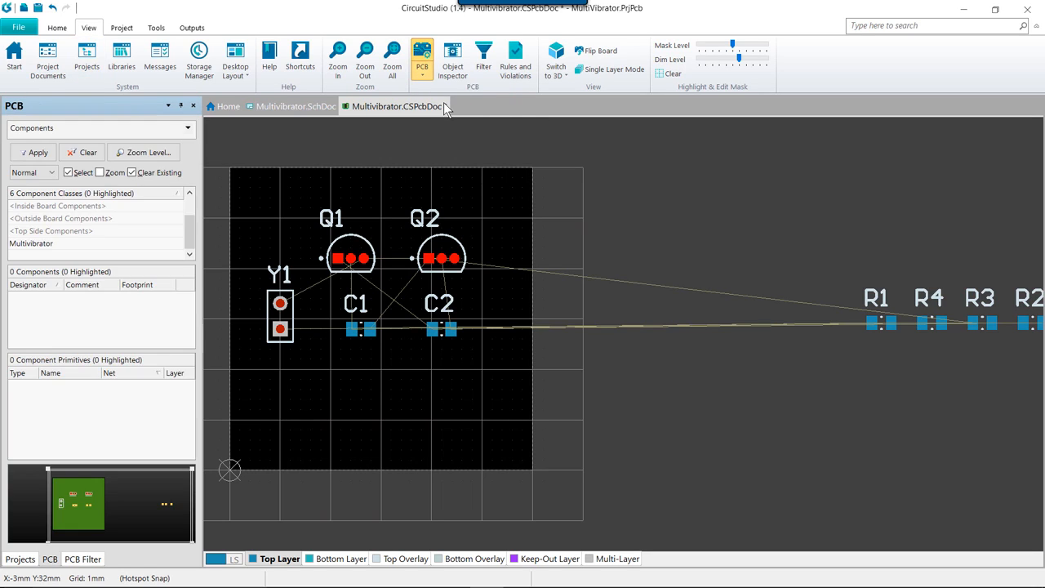
left_click(188, 130)
left_click(188, 132)
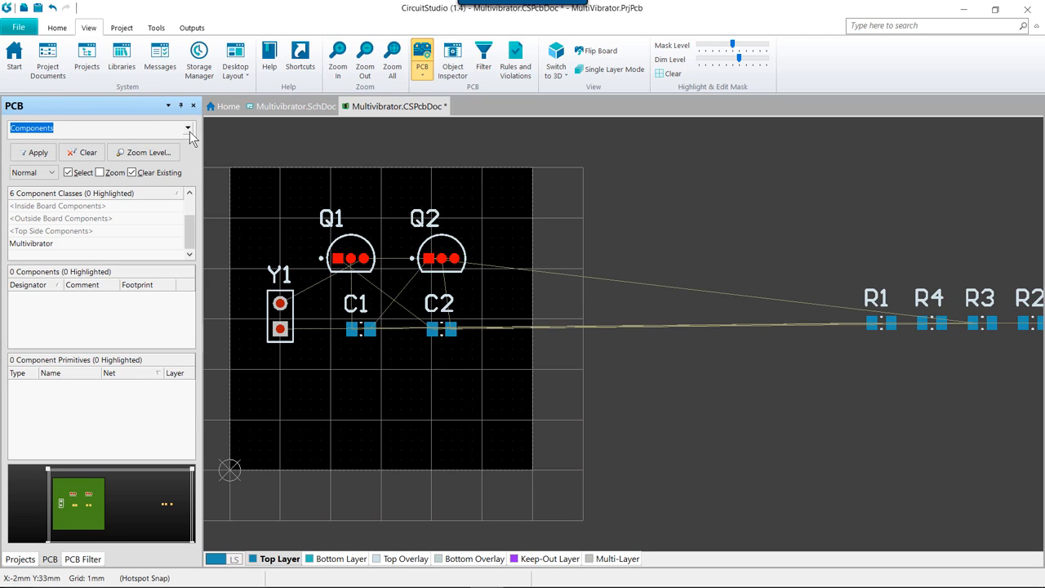
left_click(47, 243)
left_click(49, 285)
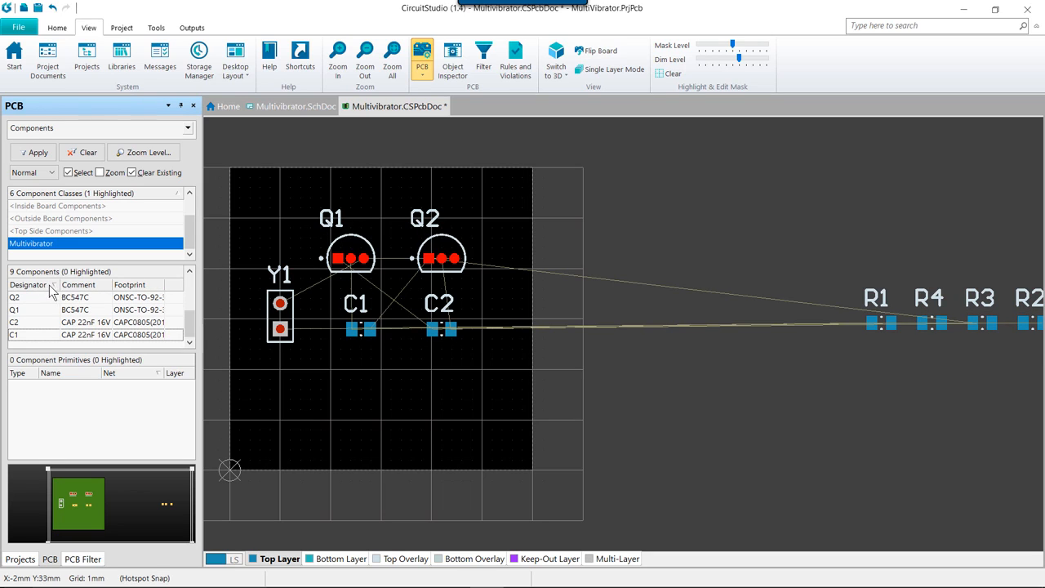
Step: Select resistors R1 to R4 in the component list and start repositioning them onto the board's lower half
left_click_drag(192, 332, 191, 308)
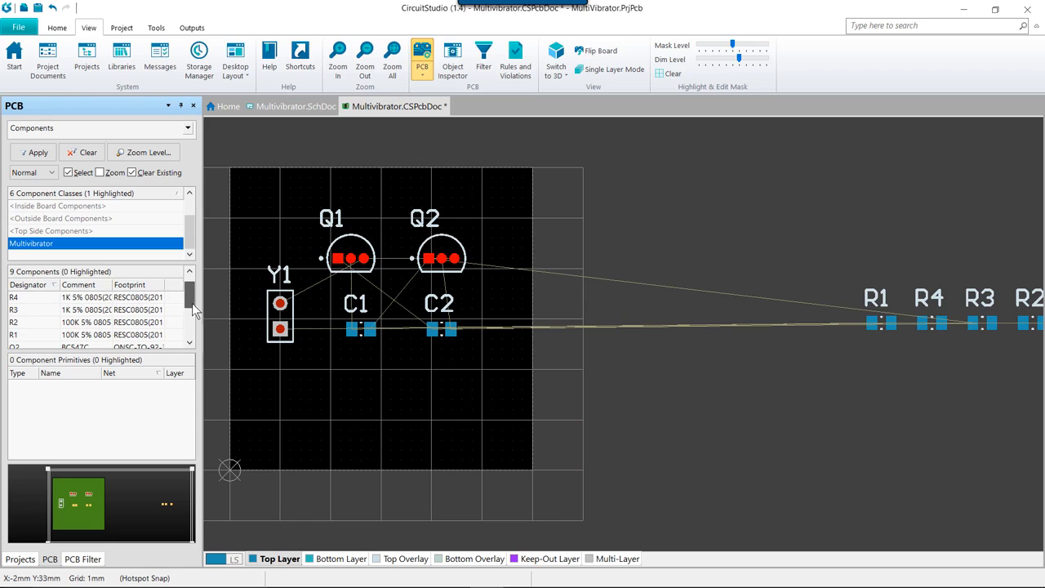
left_click(47, 334)
left_click(39, 303, "shift")
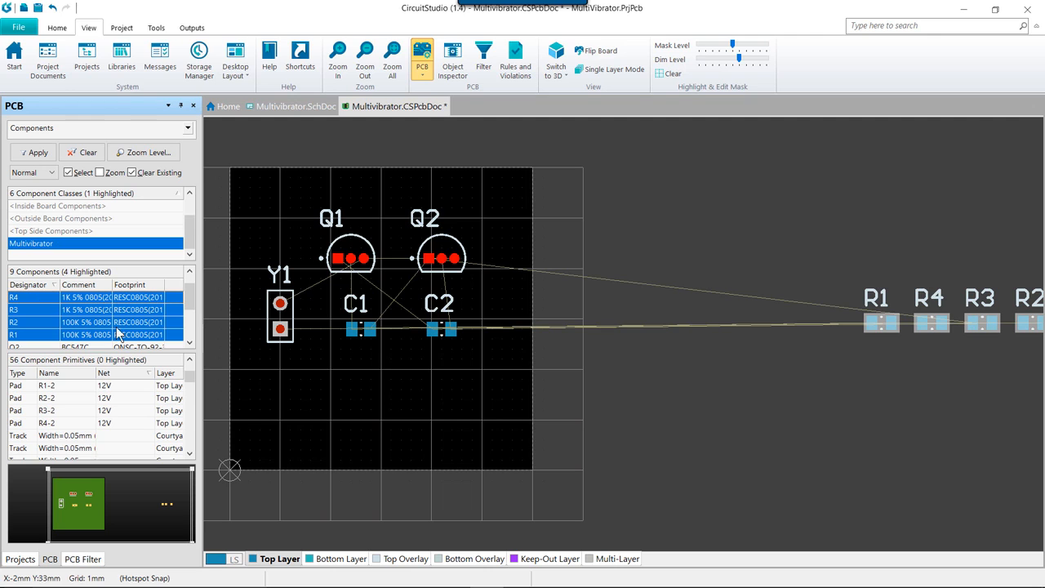
right_click_drag(373, 419, 402, 396)
scroll(381, 407, "up", 2, "ctrl")
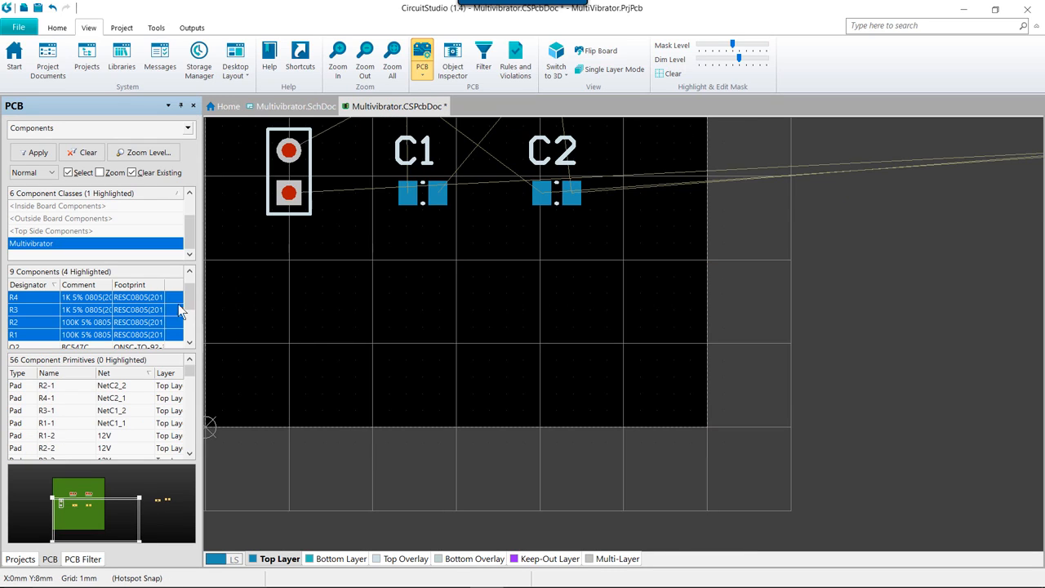
right_click(52, 313)
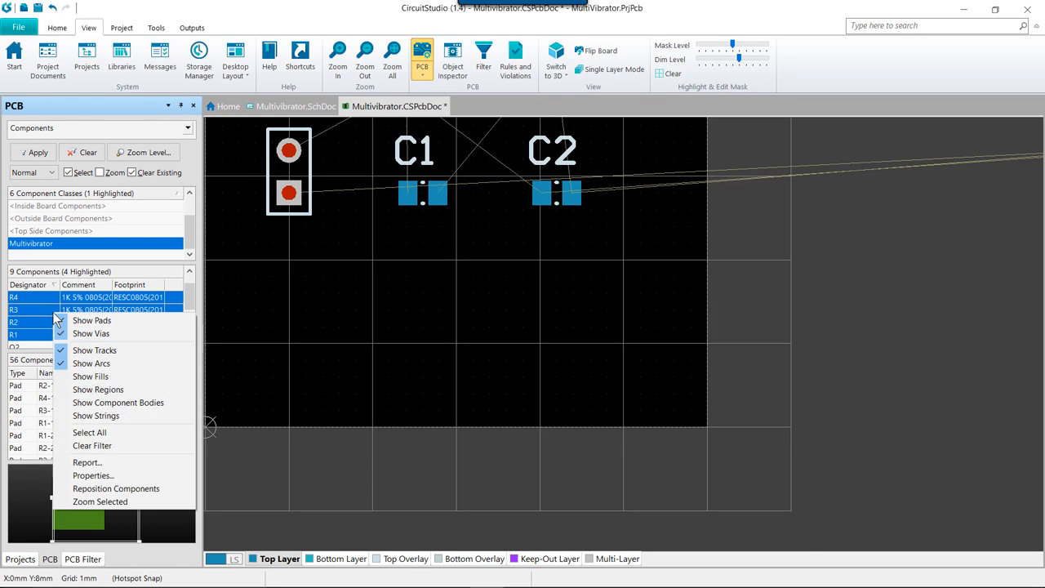
left_click(119, 488)
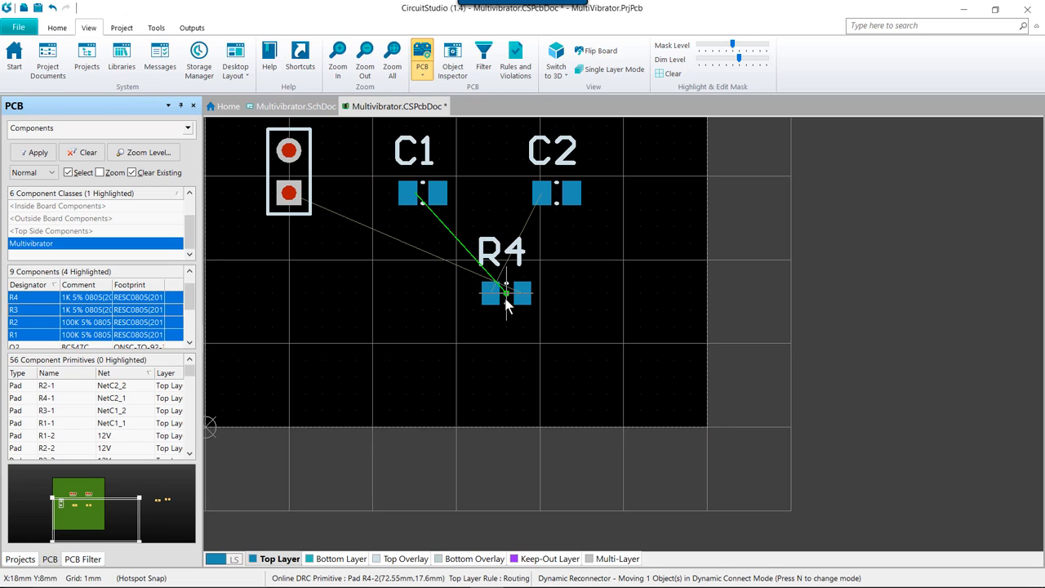
Step: Rotate resistor R4 to vertical and place it below C2 at about X 18 mm, Y 6 mm
left_click_drag(505, 302, 466, 320)
key("space")
key("space")
key("space")
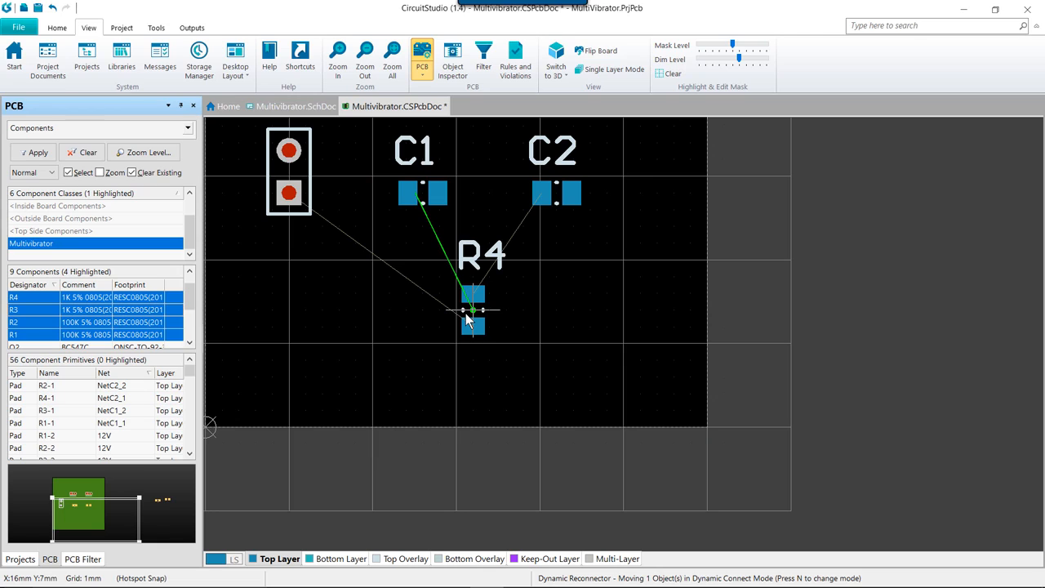
left_click_drag(466, 318, 512, 328)
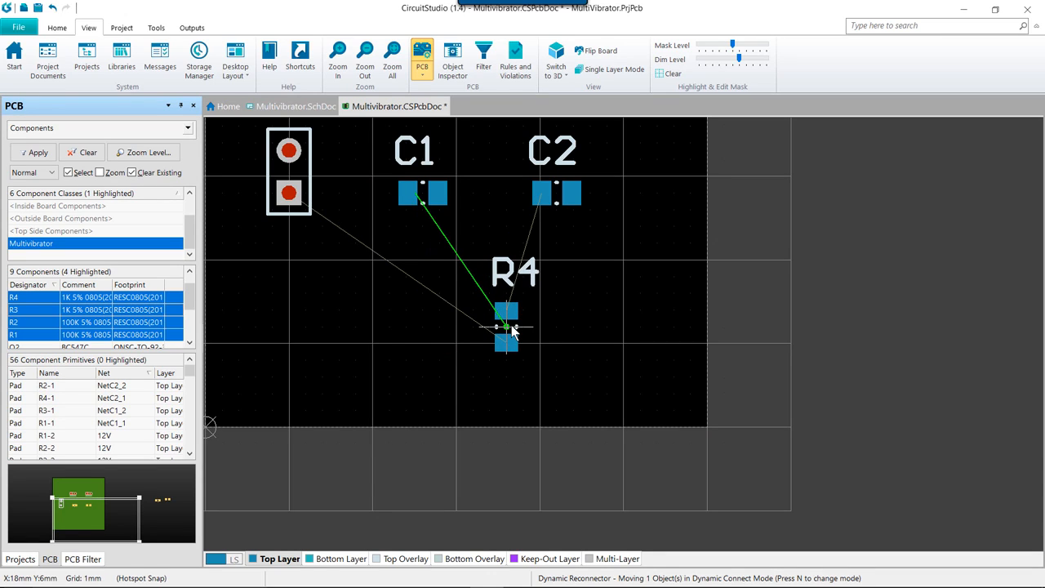
left_click(512, 330)
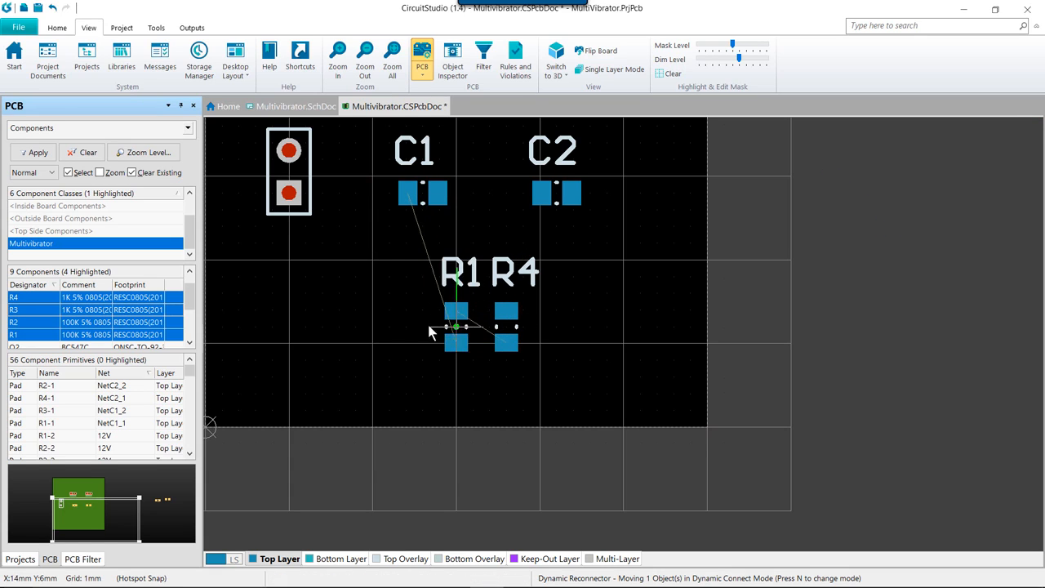
Step: Place the remaining resistors vertically in a row with R4: R1 at about X 7, Y 6 mm, R3 at X 12, Y 7 mm, R2 at X 23, Y 7 mm
left_click_drag(430, 327, 327, 324)
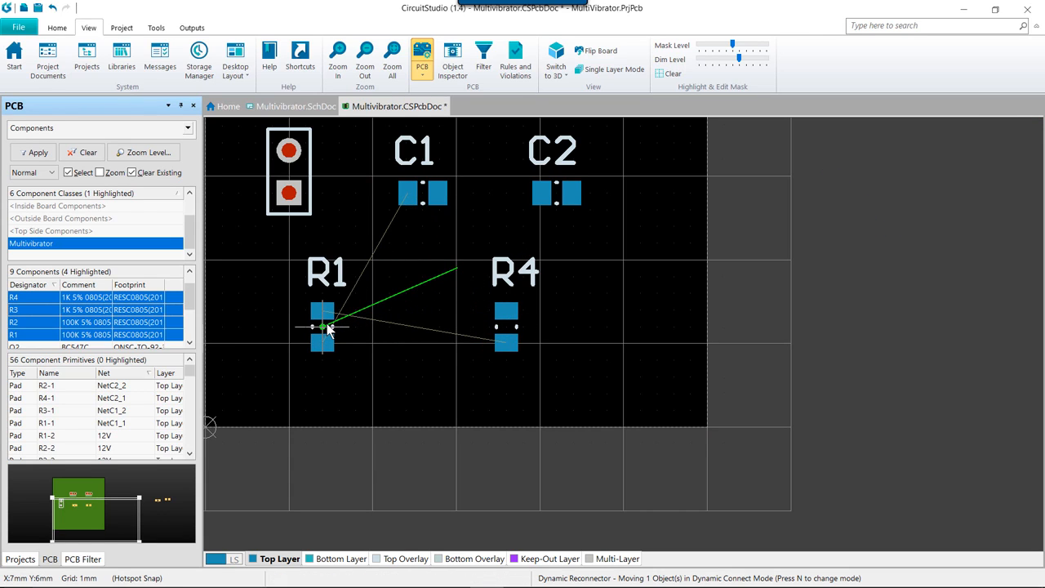
left_click(327, 325)
left_click_drag(334, 328, 393, 328)
key("space")
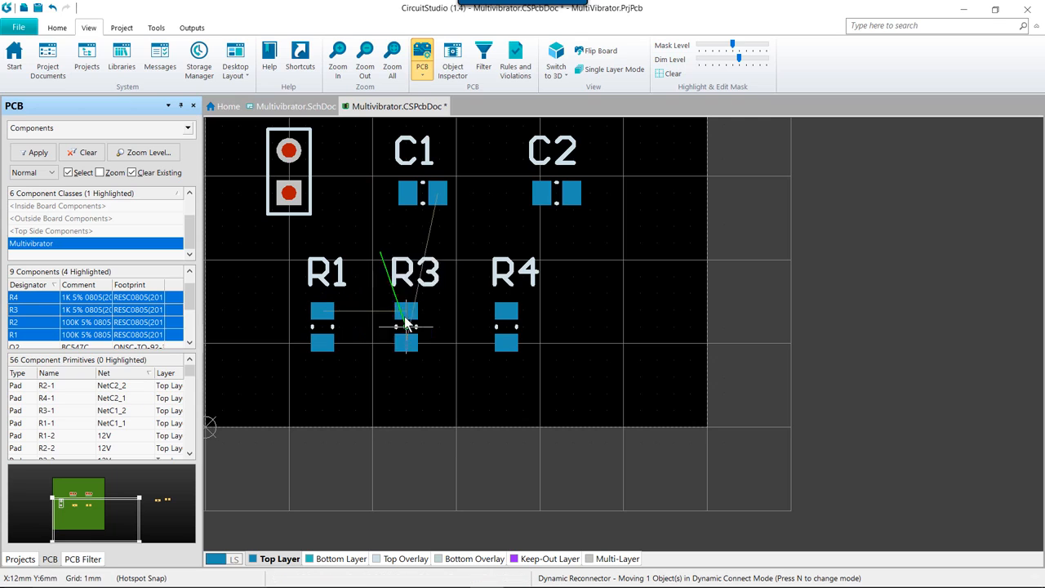
left_click(406, 312)
key("space")
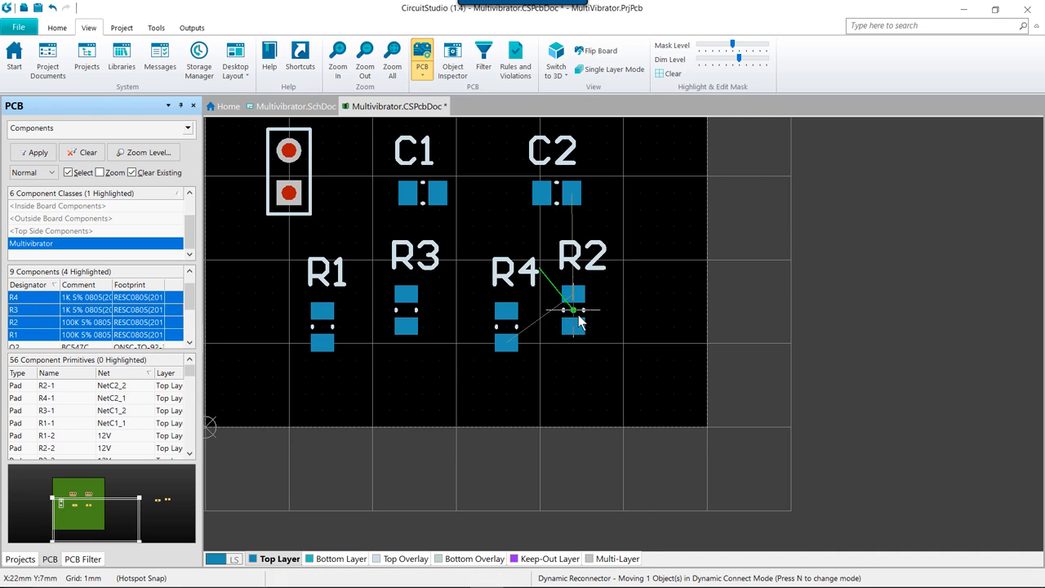
left_click(590, 311)
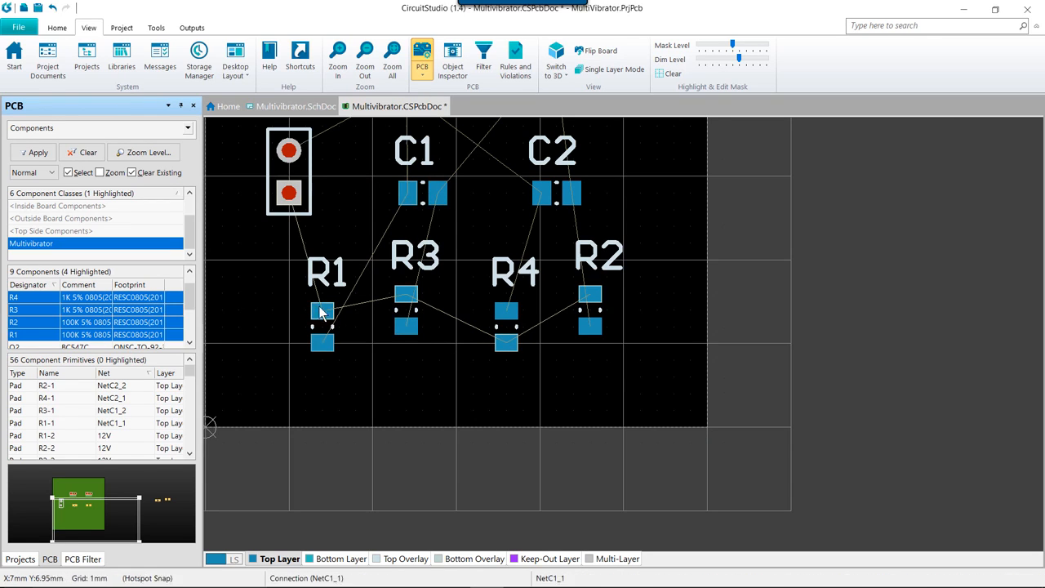
Step: Move R1's designator text slightly up and to the left above the resistor
mouse_move(327, 277)
left_mouse_down()
mouse_move(300, 300)
mouse_move(317, 286)
mouse_move(331, 298)
mouse_move(312, 283)
left_mouse_up()
key("space")
key("shift+space")
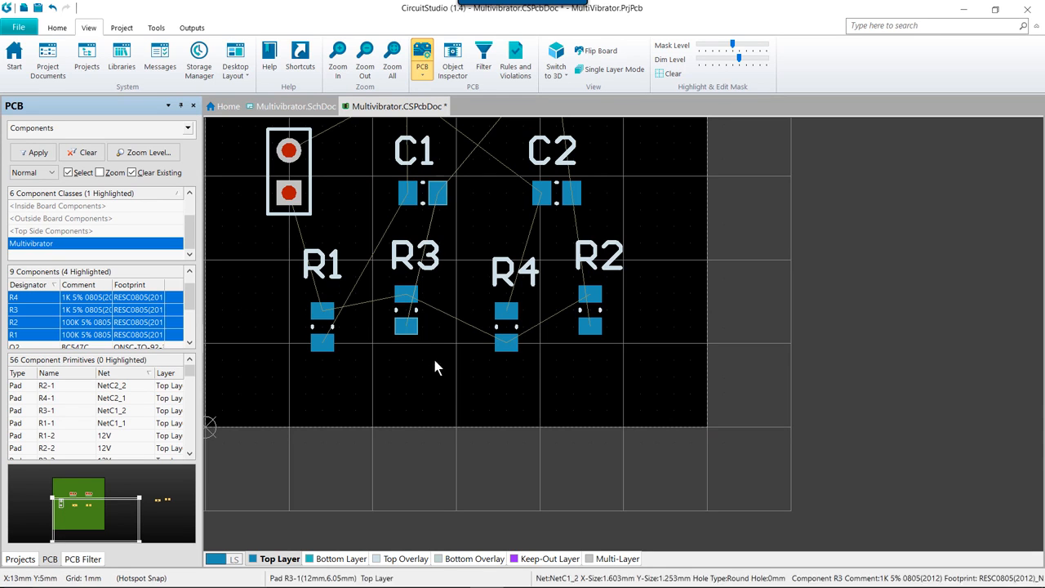
scroll(465, 380, "down", 3, "ctrl")
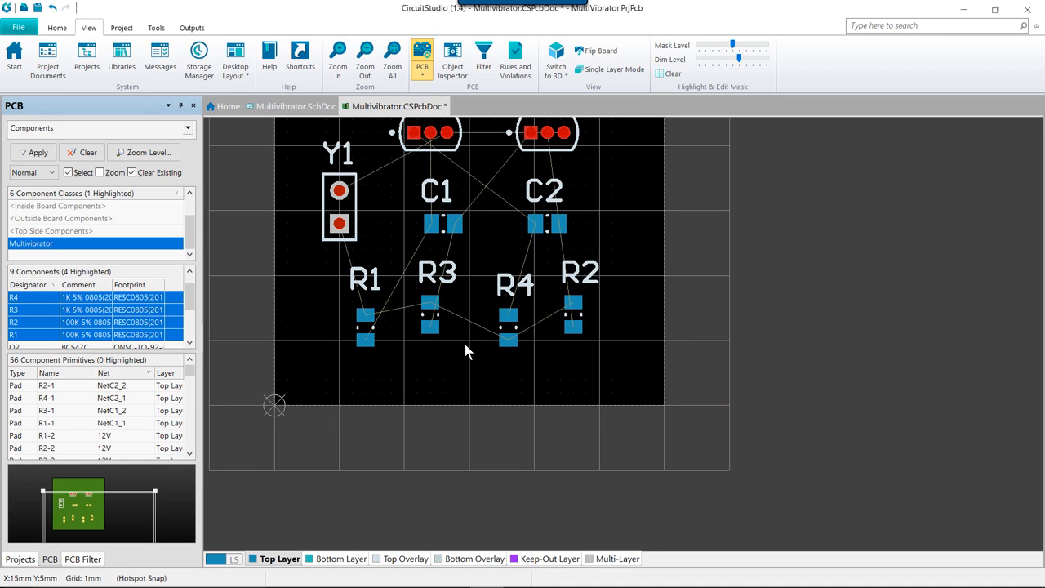
left_click(365, 326)
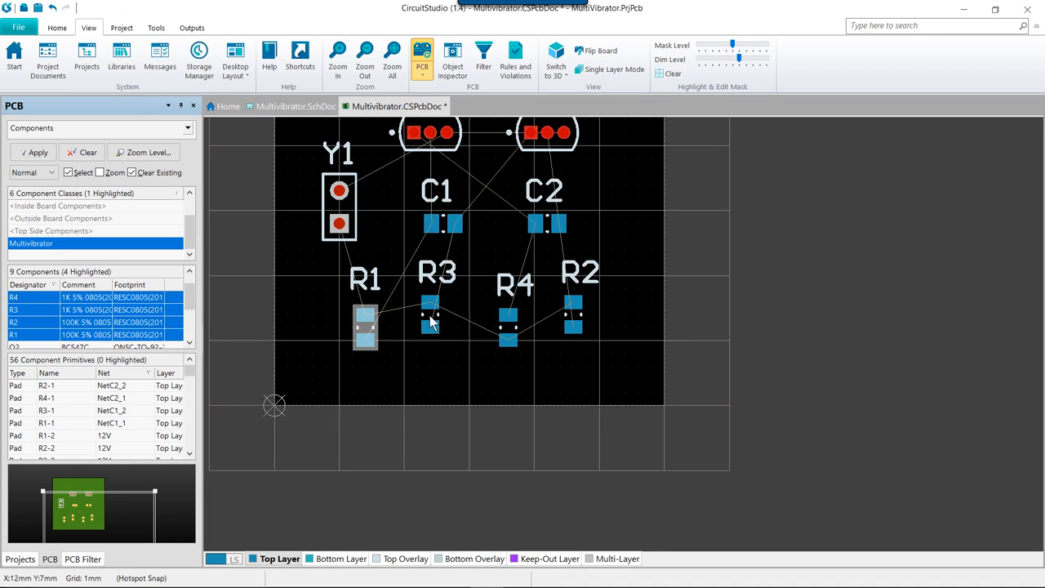
left_click(432, 319, "shift")
left_click(510, 324, "shift")
left_click(572, 319)
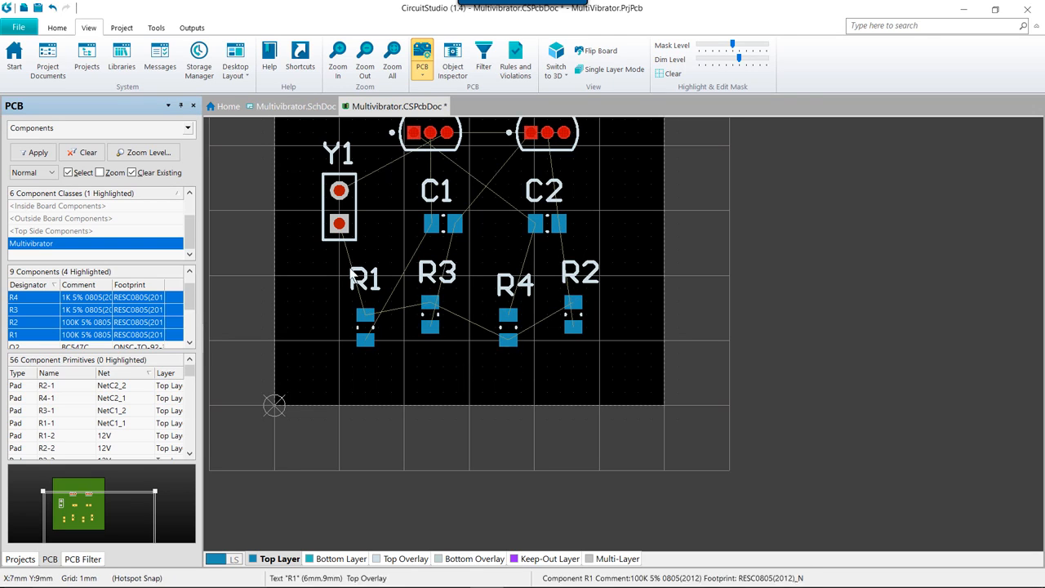
left_click_drag(323, 248, 627, 360)
left_click(624, 352)
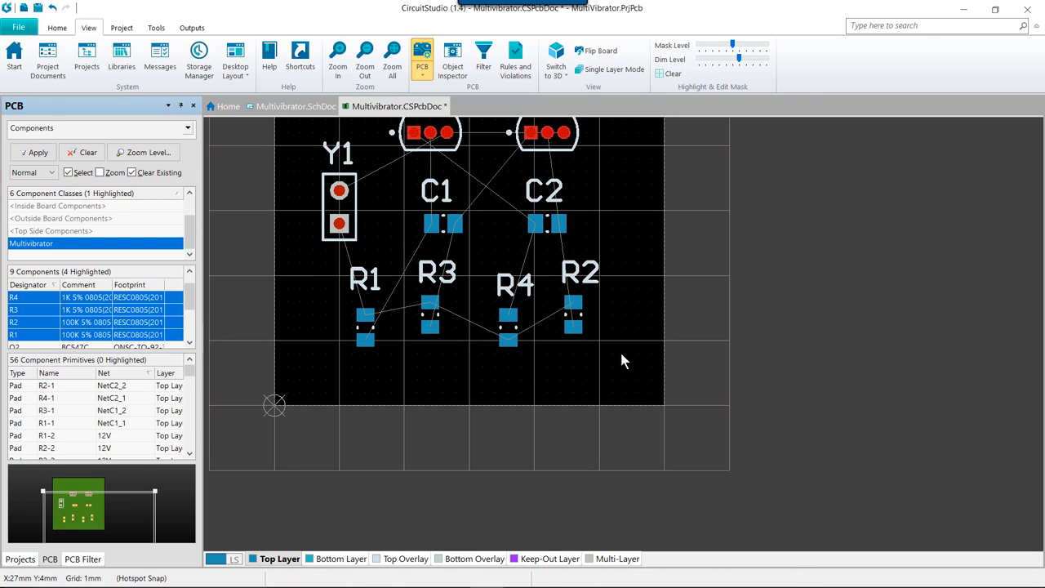
Step: Select the four resistors together and align them with equal horizontal spacing and vertical alignment to the bottom
left_click_drag(337, 254, 633, 397)
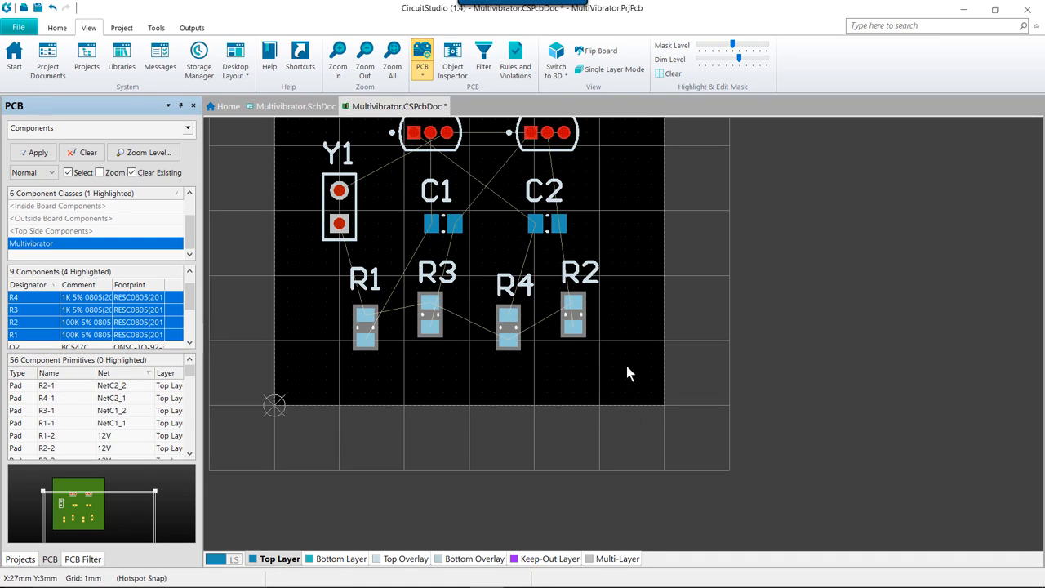
right_click(364, 325)
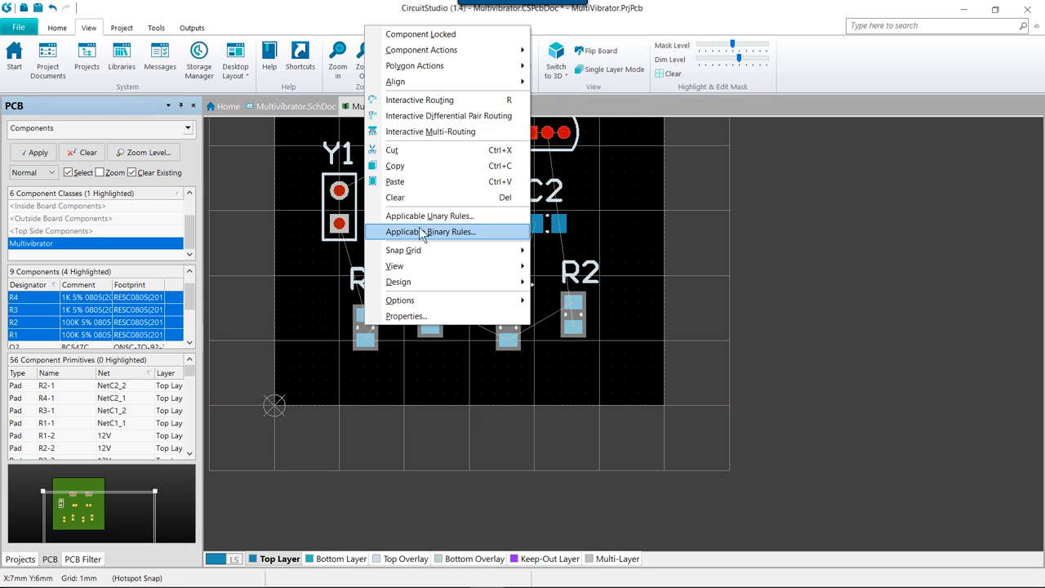
mouse_move(459, 81)
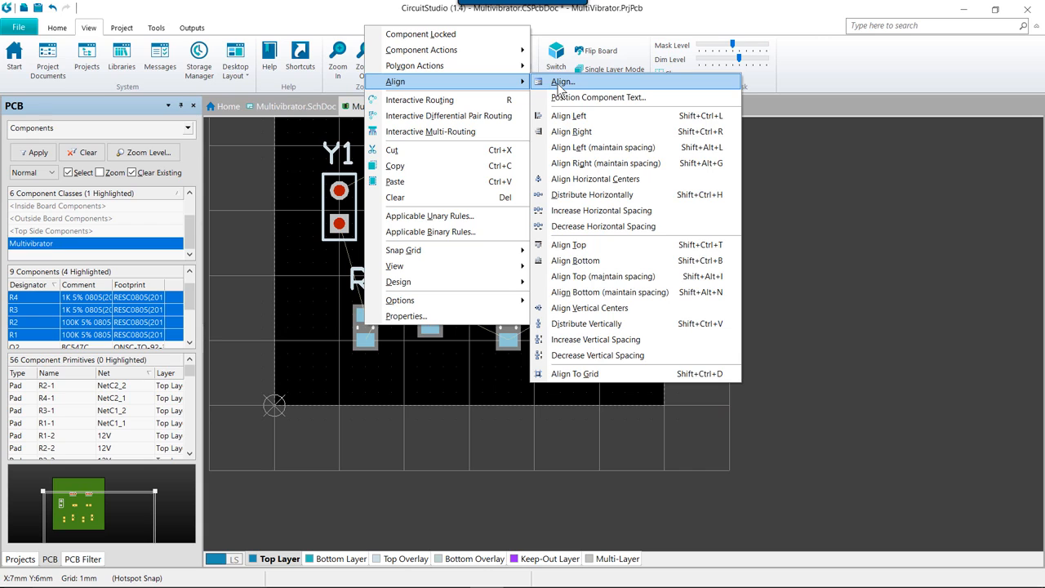
left_click(561, 83)
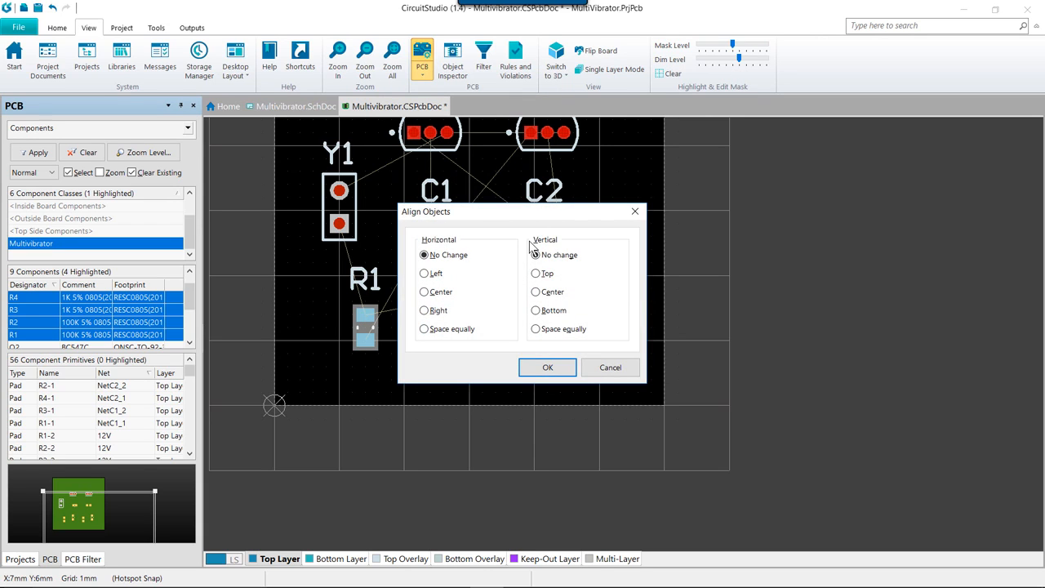
left_click(439, 331)
left_click(538, 312)
left_click(545, 368)
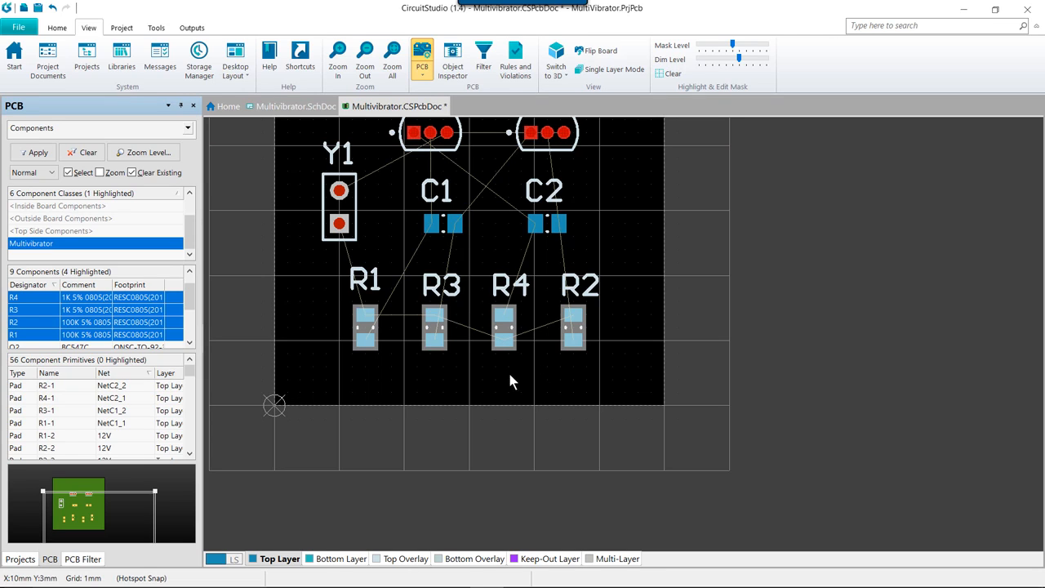
left_click(551, 382)
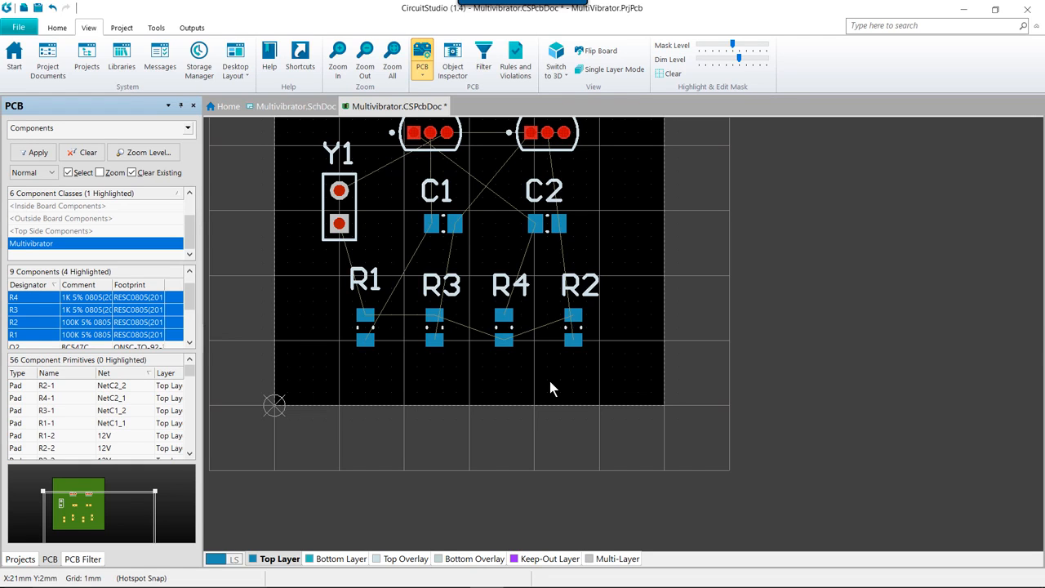
Step: Rotate resistors R1, R3 and R2 by 180 degrees in place so the 12V pads of all four resistors face down
right_click_drag(623, 331, 646, 377)
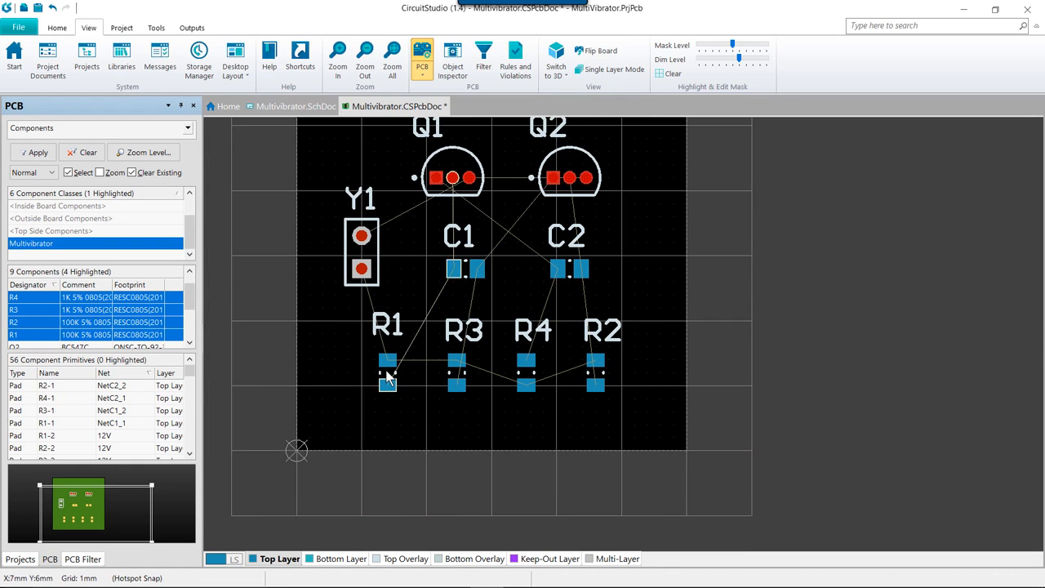
key("space")
key("space")
left_click_drag(388, 376, 388, 375)
key("space")
left_click_drag(457, 377, 457, 376)
key("space")
left_click_drag(525, 376, 526, 376)
left_click_drag(595, 374, 595, 375)
key("space")
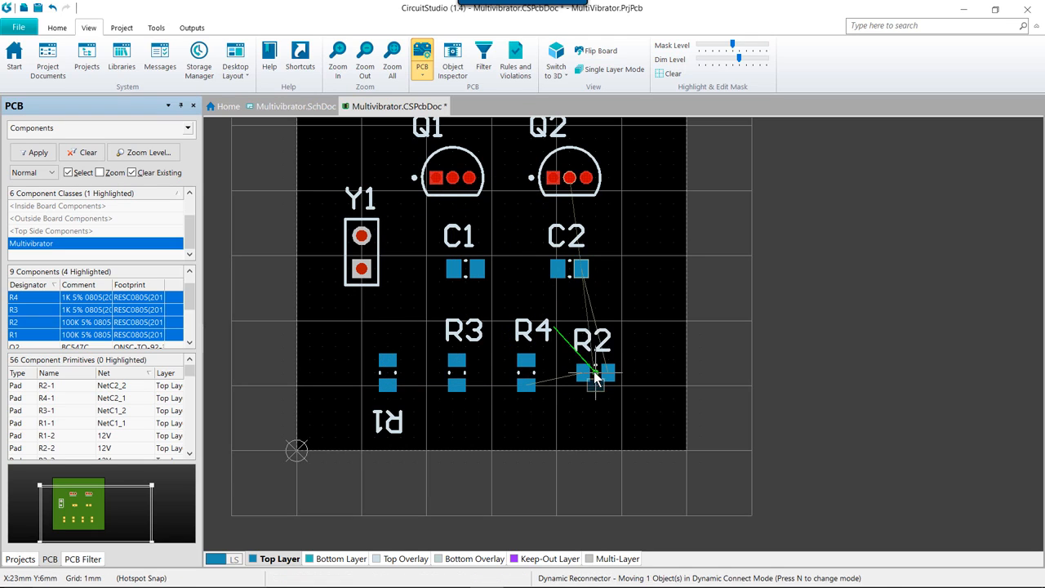
key("space")
left_click(595, 375)
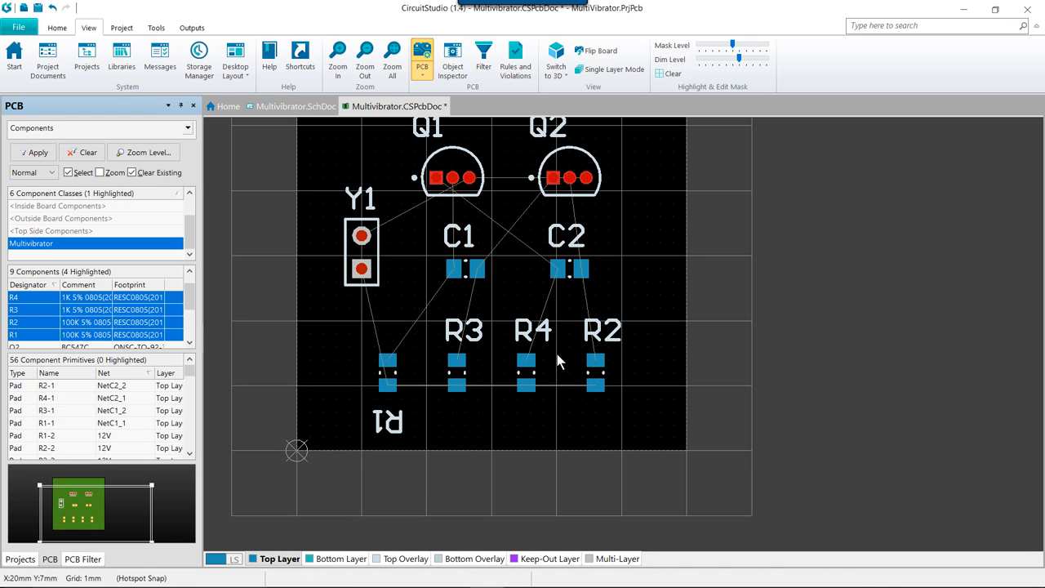
Step: Set the autoposition of R1's upside-down designator text to Center-Above
double_click(390, 421)
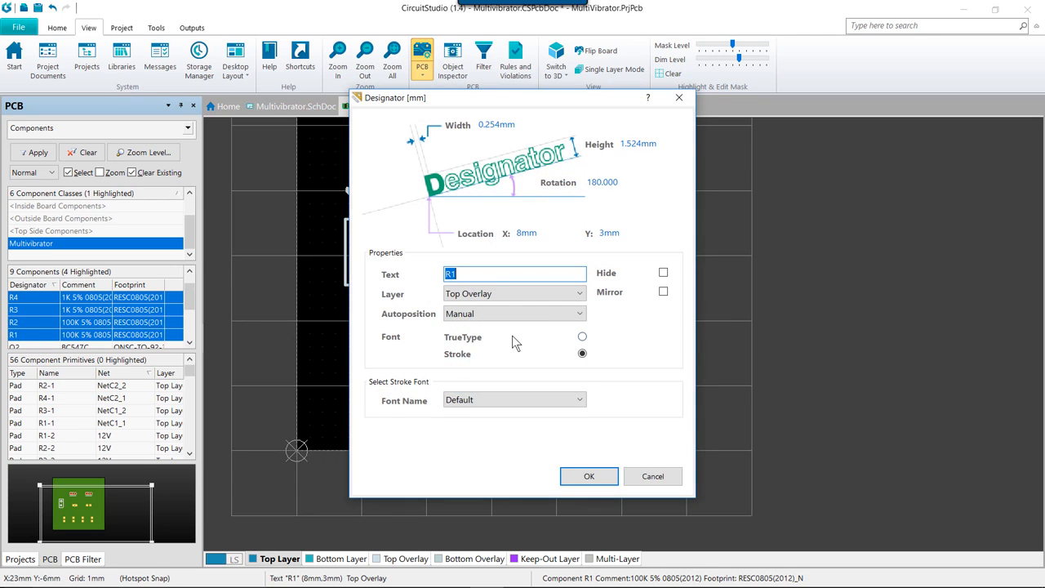
left_click(499, 314)
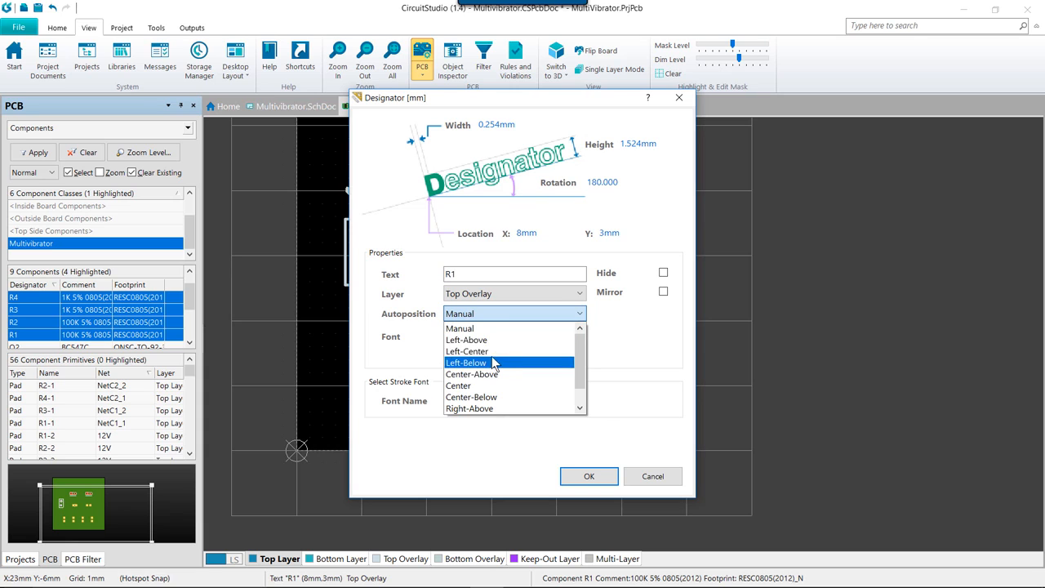
left_click(490, 374)
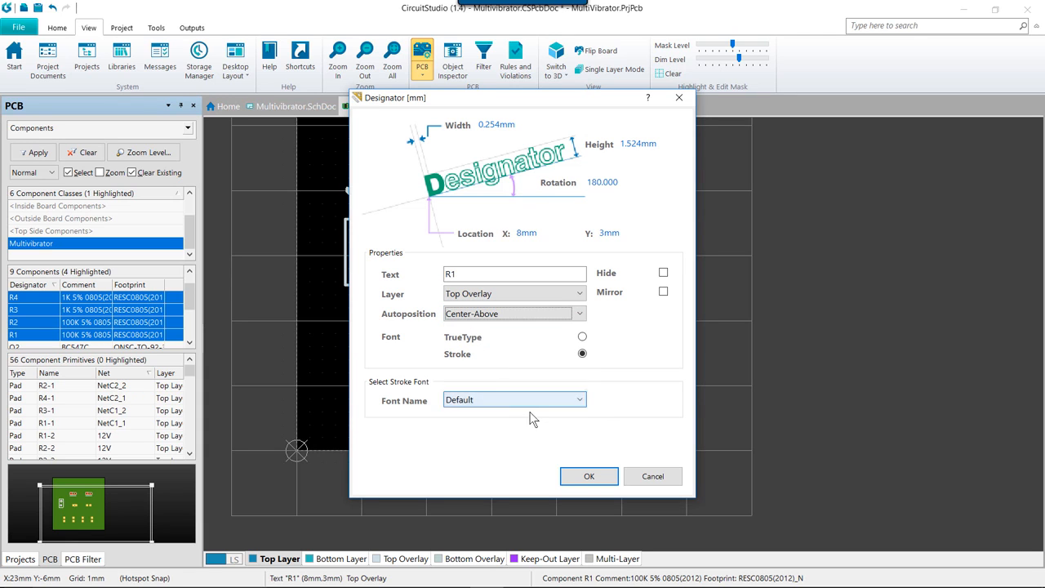
left_click(581, 472)
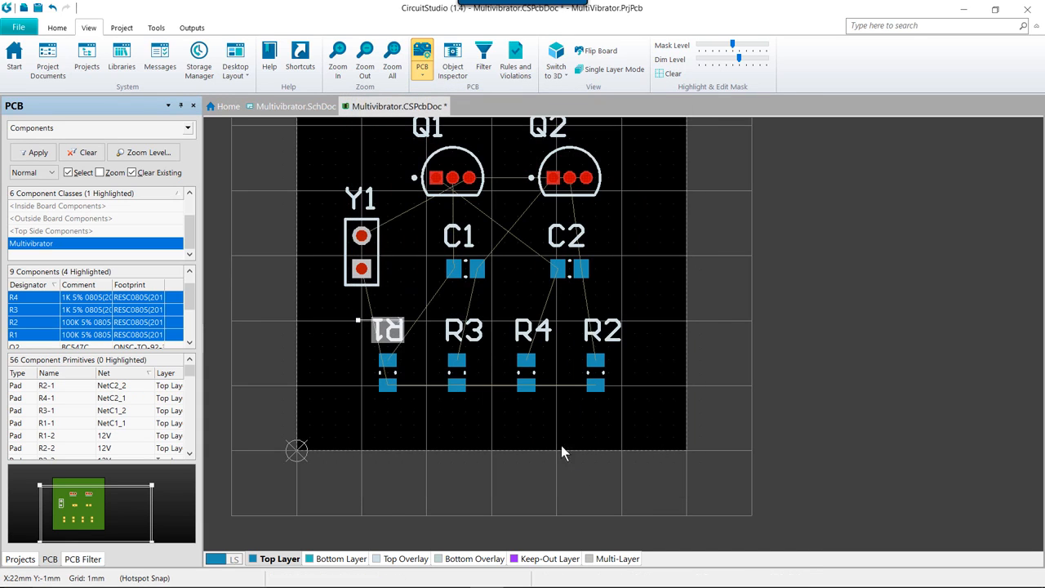
Step: Turn R1's designator text upright above the resistor and restore its autoposition to Center-Above
key("space")
key("space")
mouse_move(395, 326)
left_mouse_down()
mouse_move(375, 326)
mouse_move(383, 324)
left_mouse_up()
double_click(391, 326)
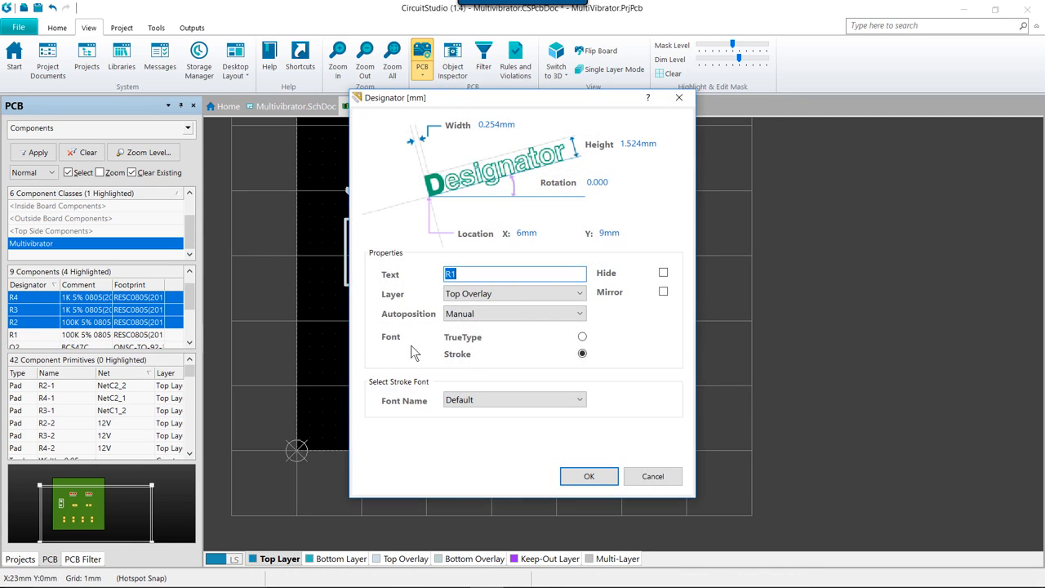
left_click(523, 314)
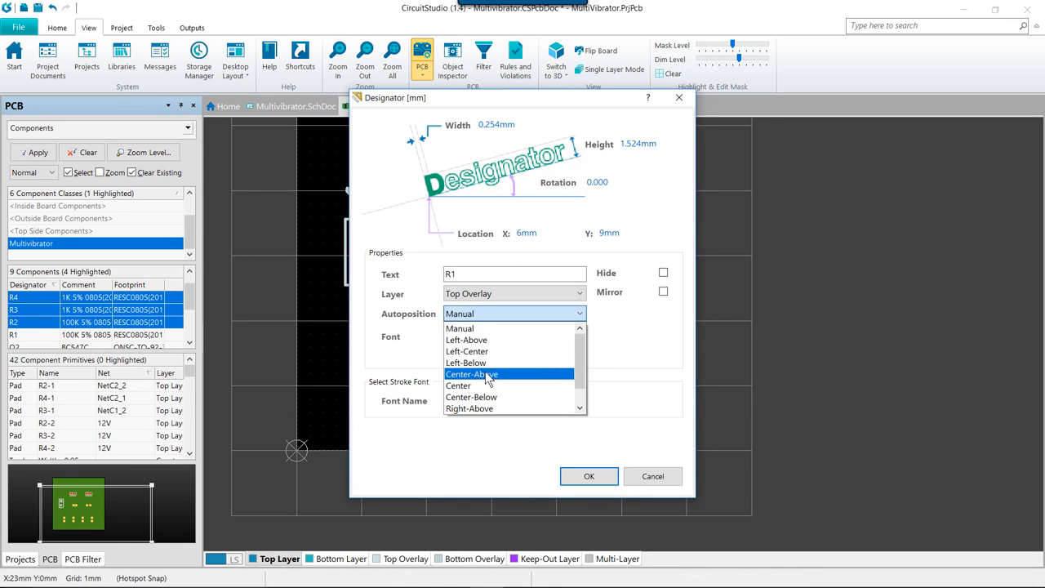
left_click(484, 374)
left_click(581, 478)
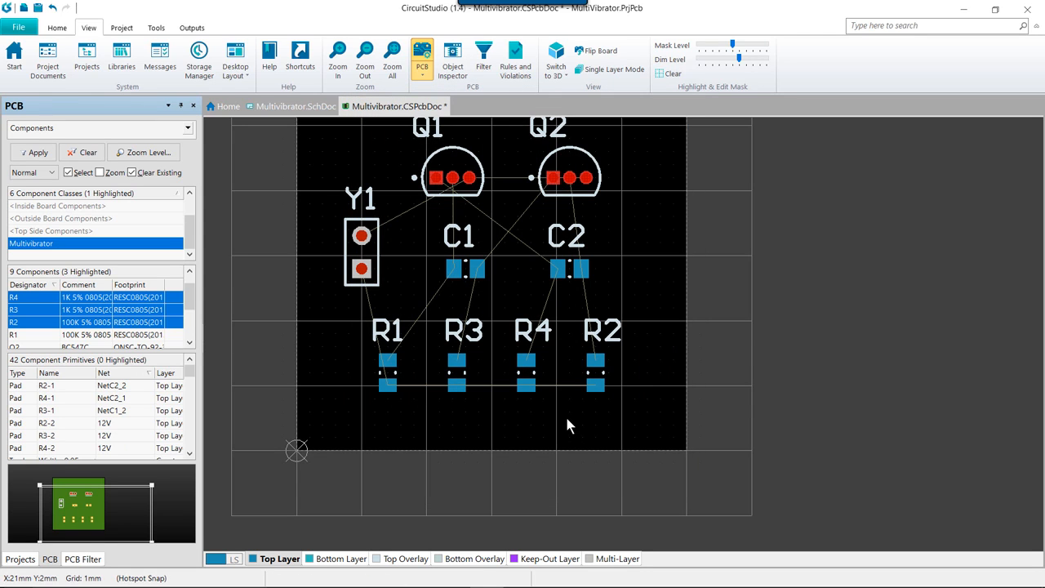